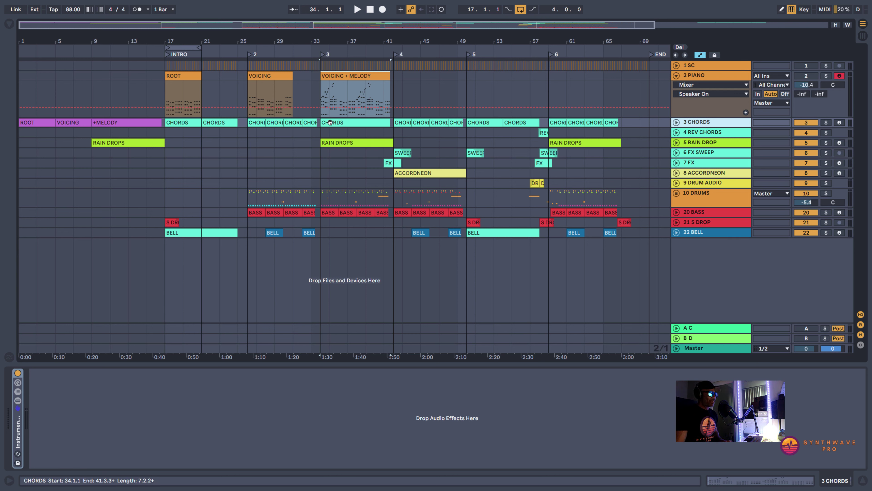
# Play the arrangement from the start of the section 3 CHORDS clip through to the end of that section.
pyautogui.click(374, 123)
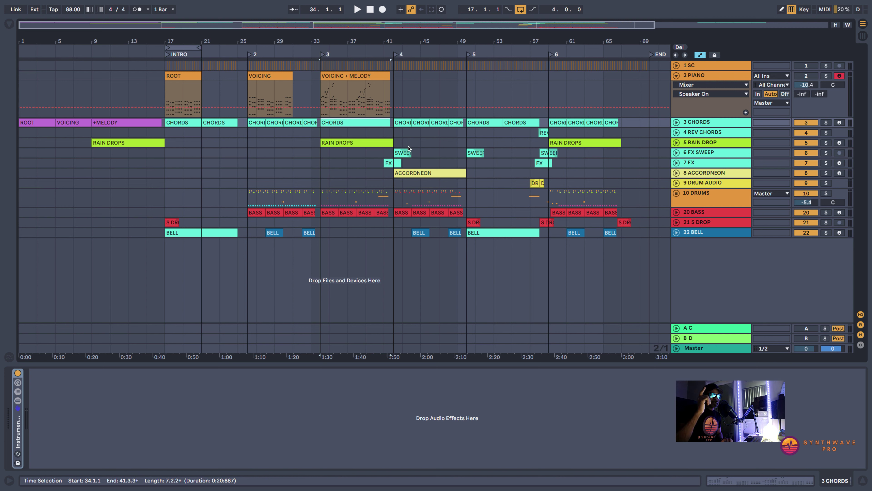
pyautogui.press('space')
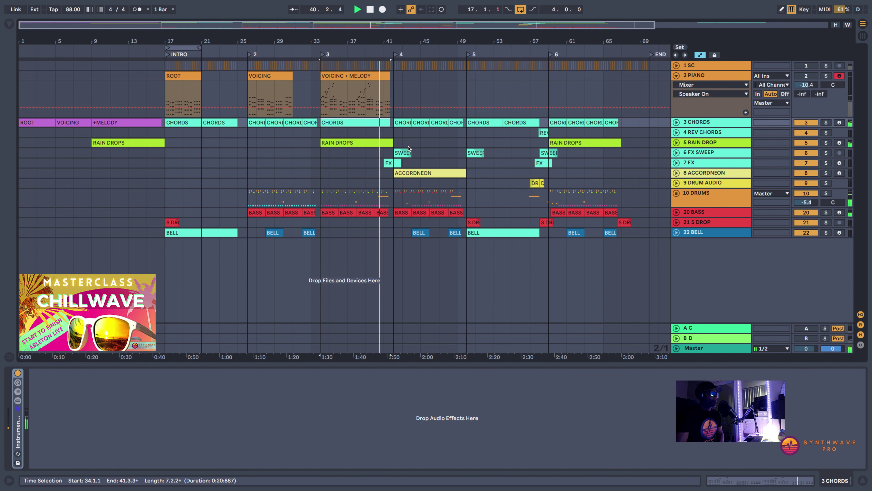
pyautogui.press('space')
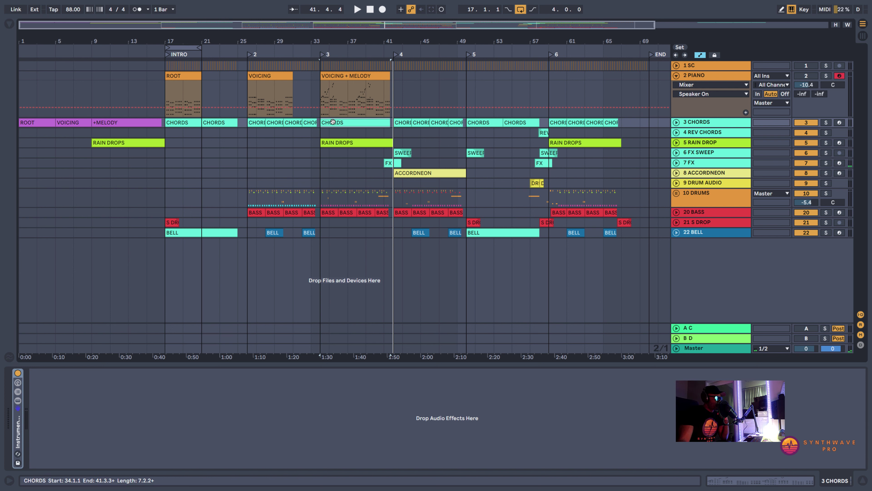
# Solo the CHORDS track and listen to it from the start of section 3.
pyautogui.press('s')
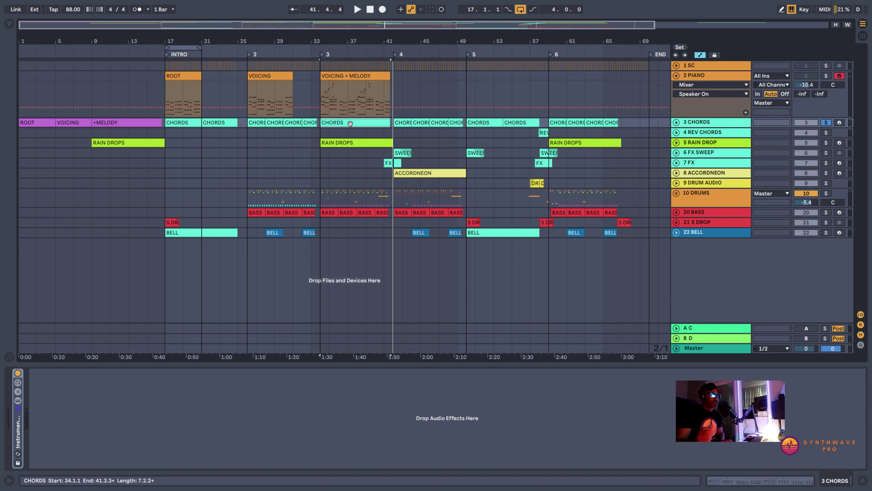
pyautogui.press('space')
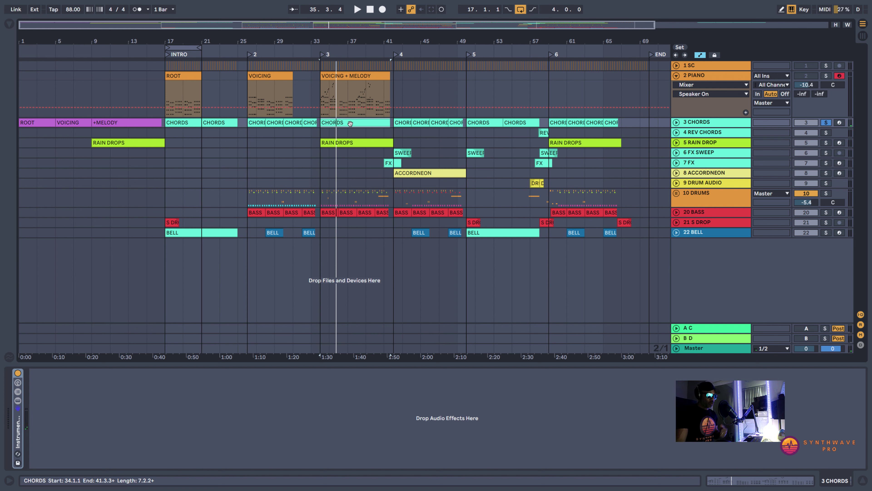
# Solo the PIANO track in place of CHORDS and show its device chain.
pyautogui.click(825, 75)
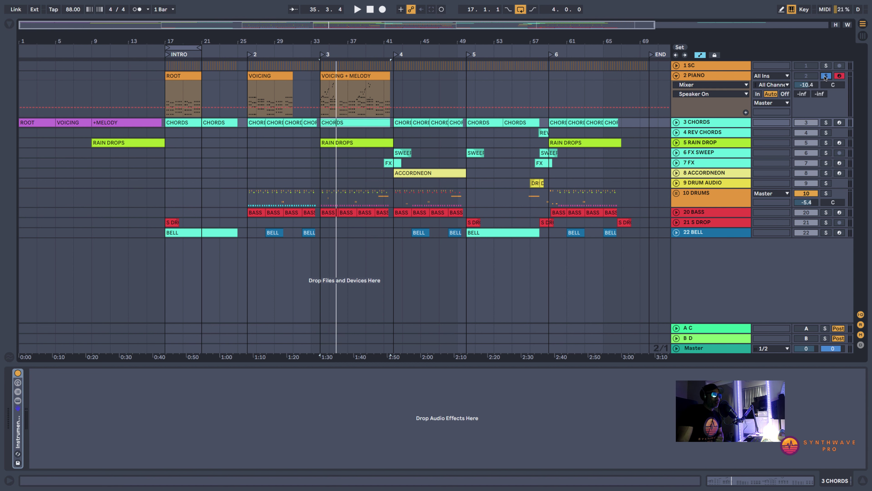
pyautogui.click(699, 75)
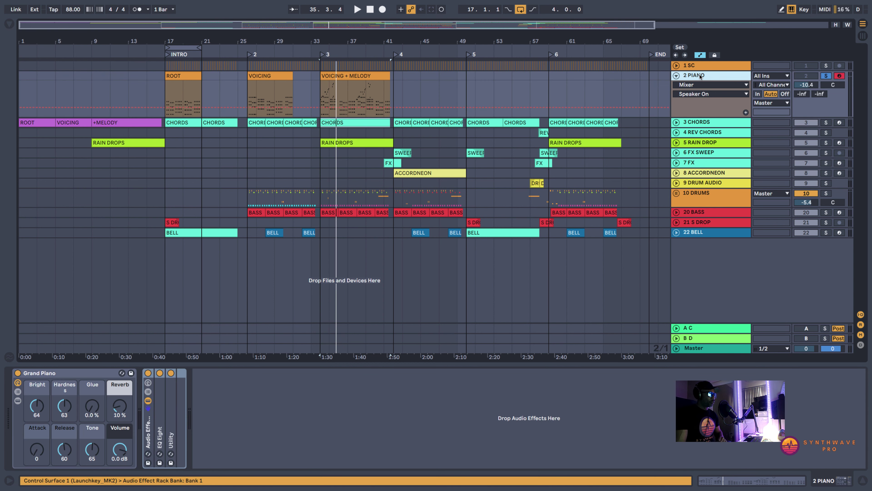
# Open the ROOT clip on the PIANO track for note editing and play it through.
pyautogui.moveTo(180, 43); pyautogui.dragTo(233, 75)
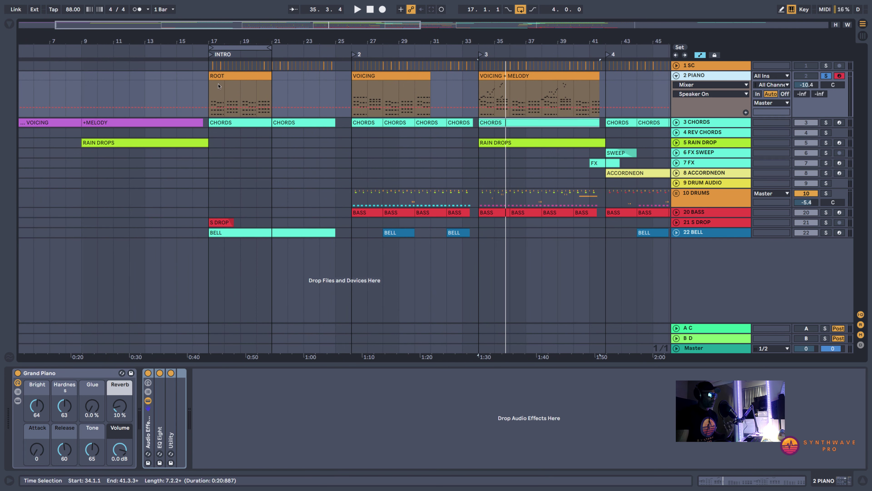
pyautogui.doubleClick(241, 76)
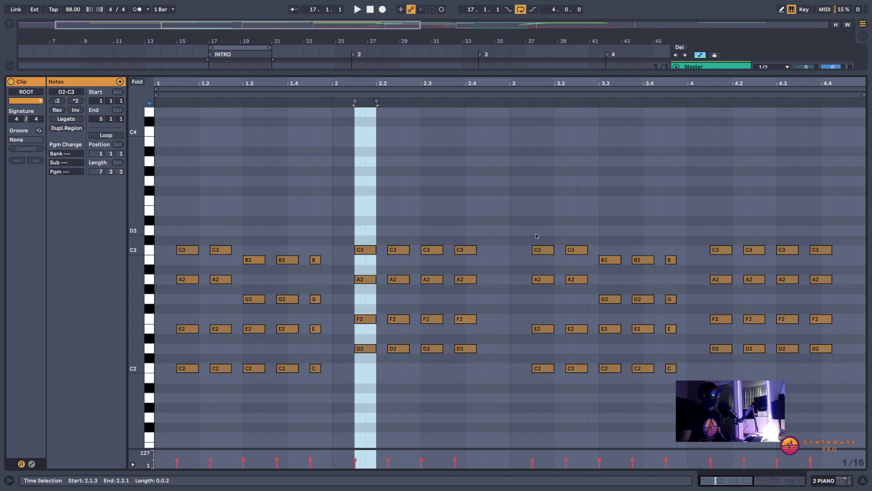
pyautogui.press('space')
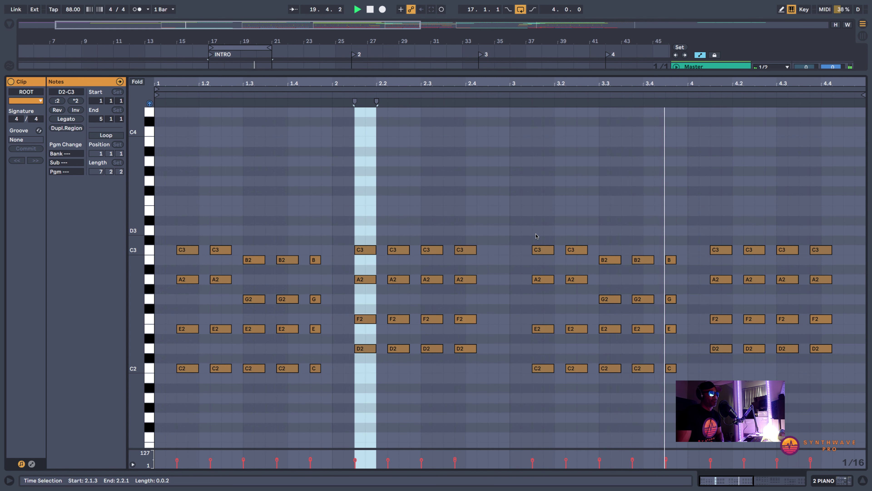
pyautogui.press('space')
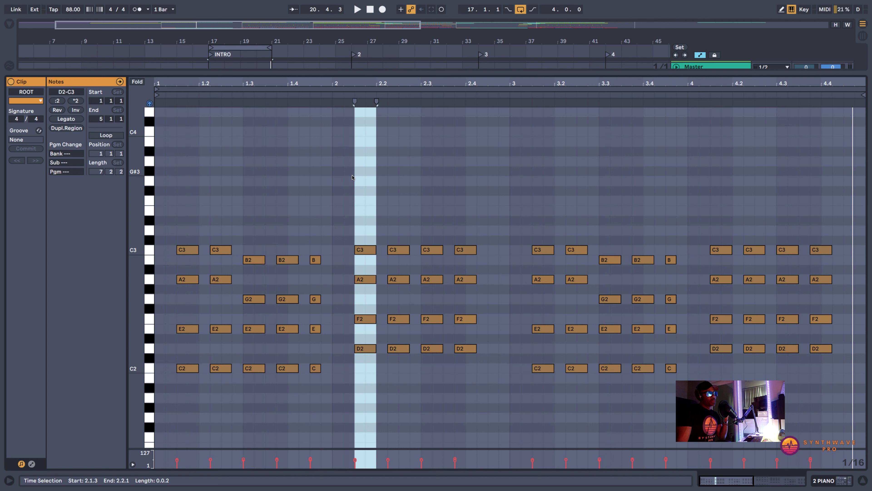
# Audition the first chord of the ROOT clip note by note: C2, E2, A2 and C3.
pyautogui.click(189, 371)
pyautogui.click(193, 328)
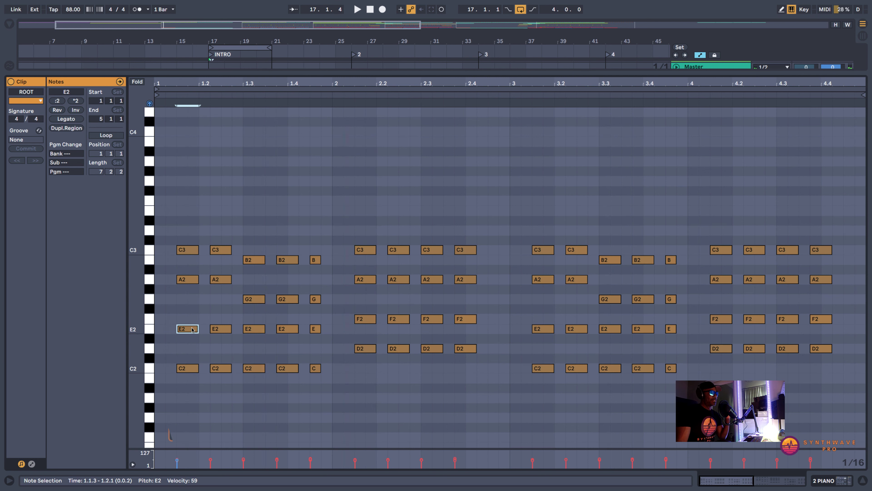
pyautogui.click(193, 280)
pyautogui.click(187, 250)
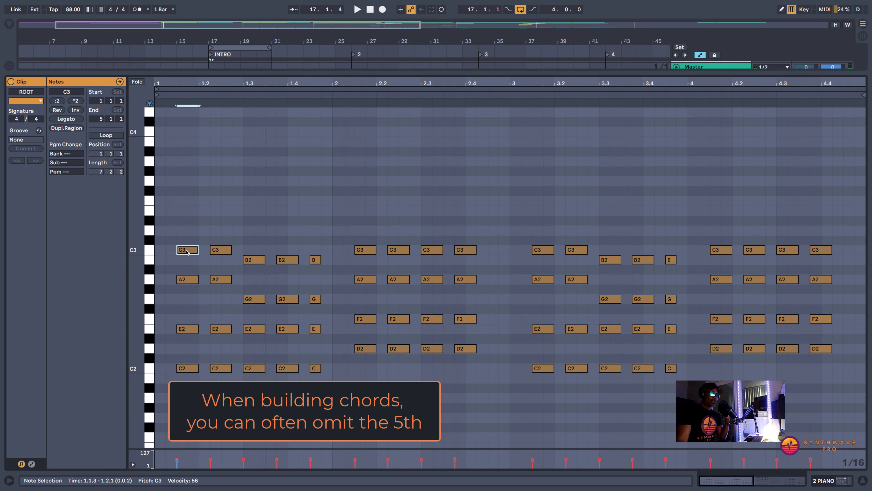
# Audition the C2, E2, G2 and B2 notes of the chord at beat 1.3, and the C3 top note of the bar 2 chord.
pyautogui.click(254, 260)
pyautogui.click(252, 369)
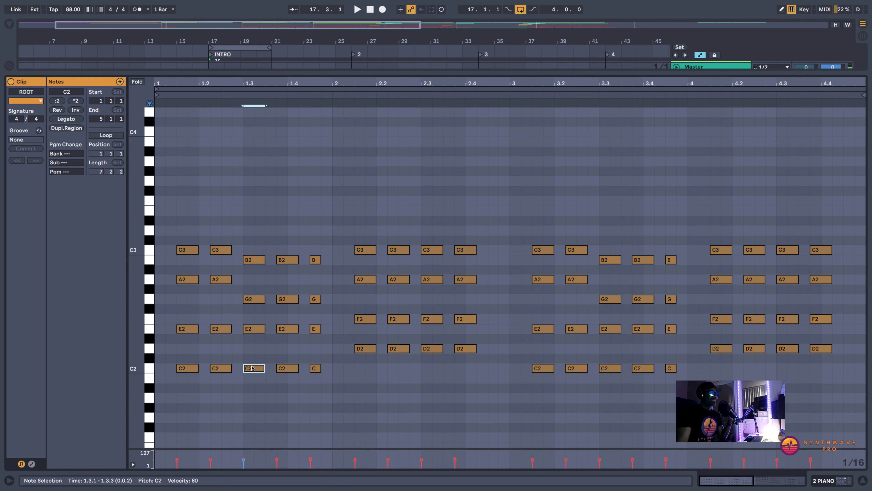
pyautogui.click(259, 327)
pyautogui.click(258, 298)
pyautogui.click(262, 260)
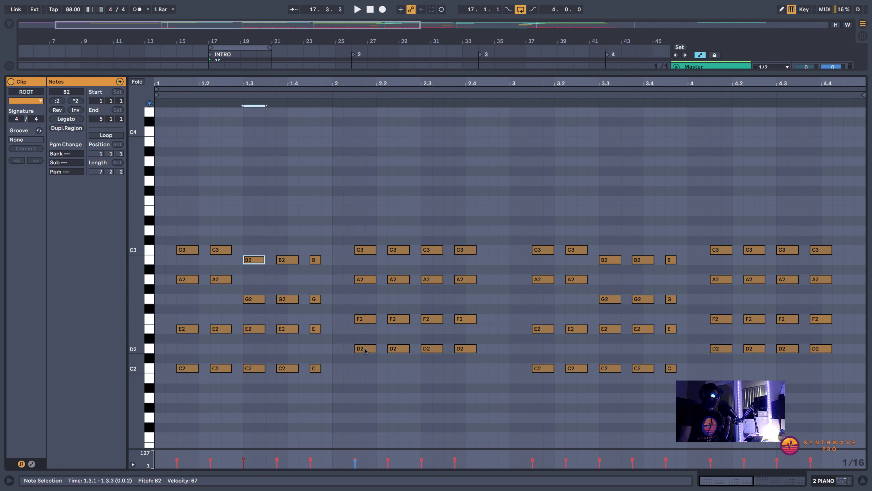
pyautogui.click(365, 249)
pyautogui.press('space')
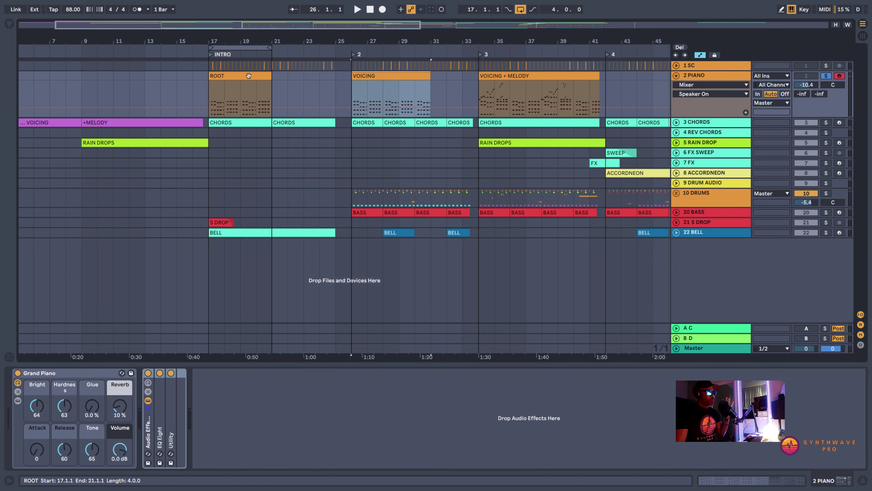
# Open the VOICING clip on the PIANO track for note editing and clear the note selection.
pyautogui.click(248, 76)
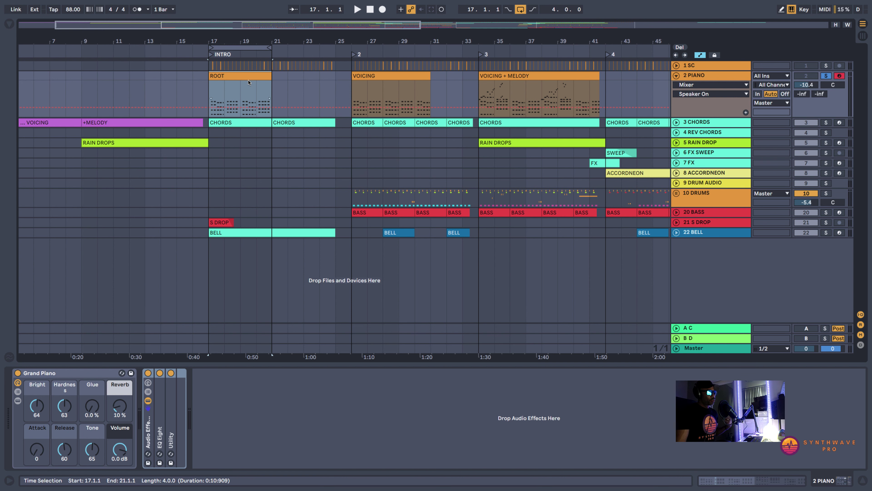
pyautogui.doubleClick(370, 76)
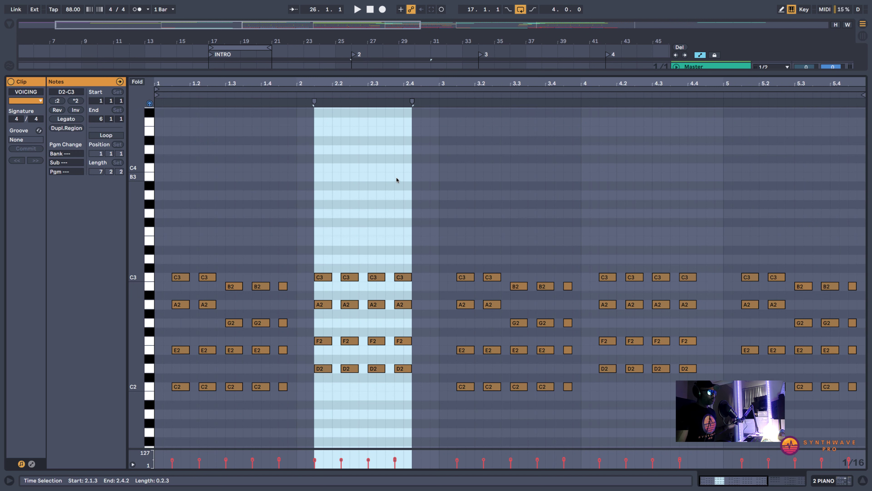
pyautogui.click(288, 210)
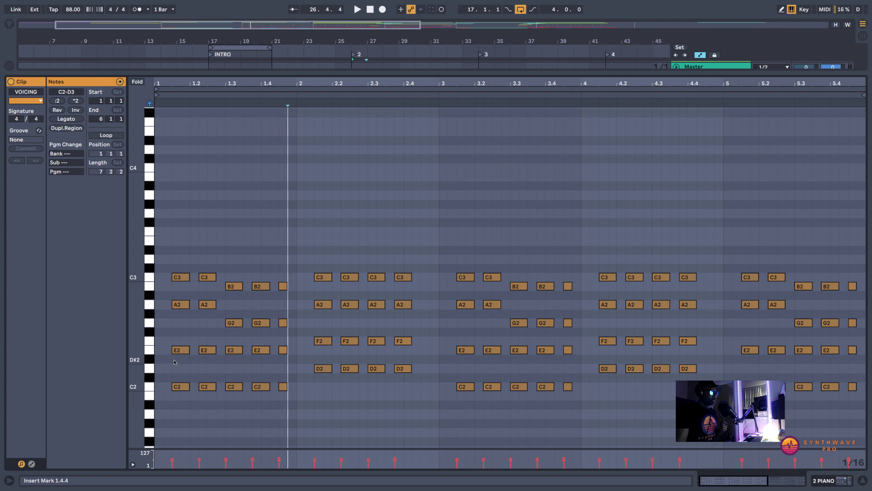
# Try transposing the first two E2 notes of the VOICING clip up one octave.
pyautogui.click(180, 349)
pyautogui.keyDown('shift'); pyautogui.click(208, 350); pyautogui.keyUp('shift')
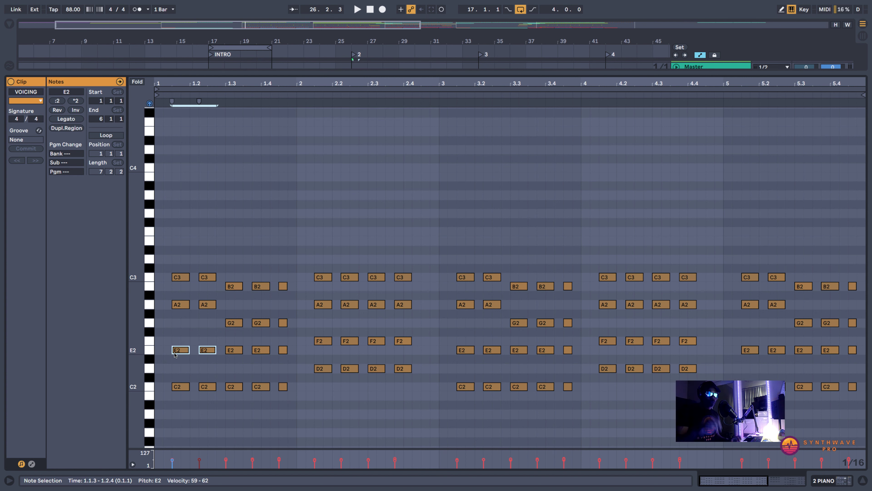
pyautogui.hotkey('shift', 'Up')
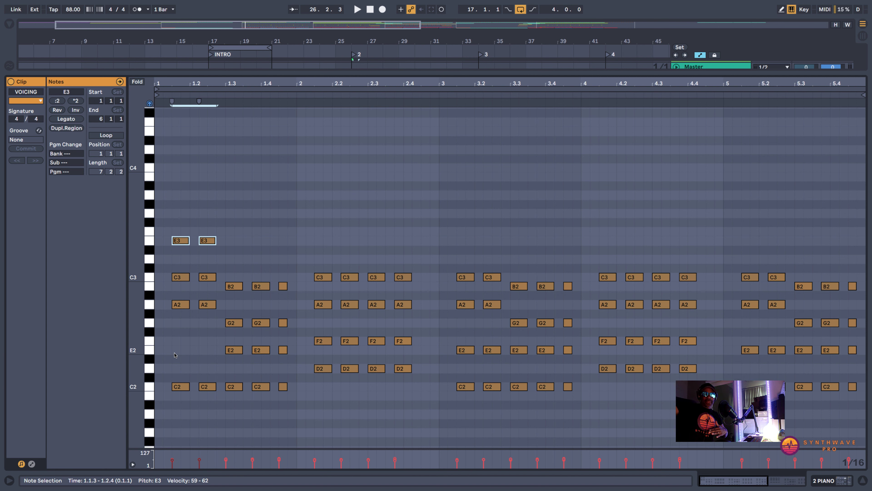
pyautogui.hotkey('shift', 'Down')
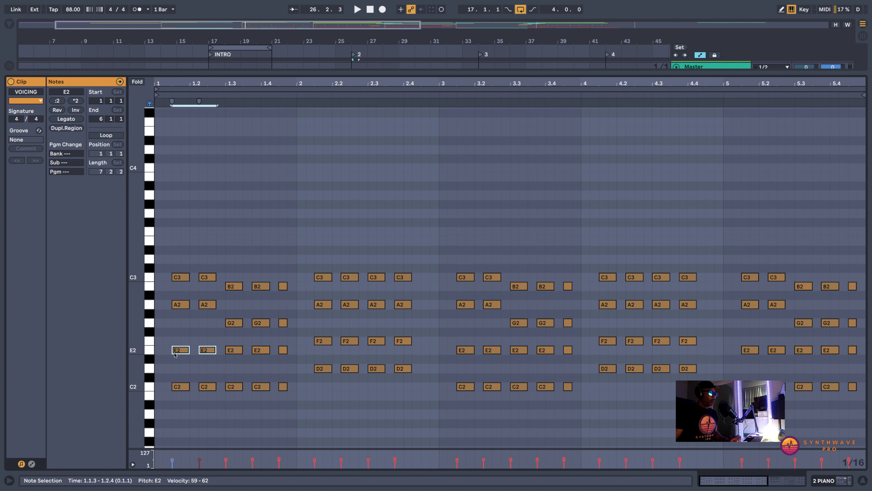
# Audition the first chord of the VOICING clip note by note: C2, E2, A2 and C3.
pyautogui.click(182, 388)
pyautogui.click(181, 350)
pyautogui.click(181, 305)
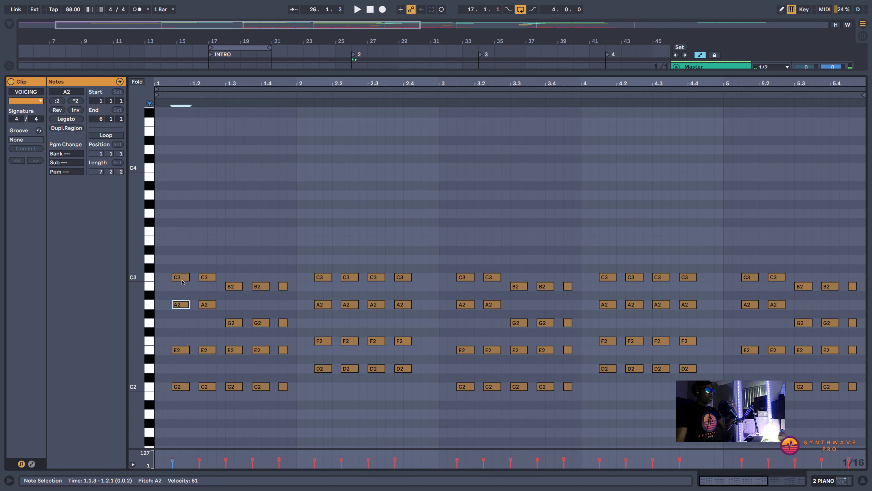
pyautogui.click(181, 279)
# Transpose all five E2 notes in bar 1 of the VOICING clip up one octave to E3.
pyautogui.moveTo(167, 331); pyautogui.dragTo(214, 372)
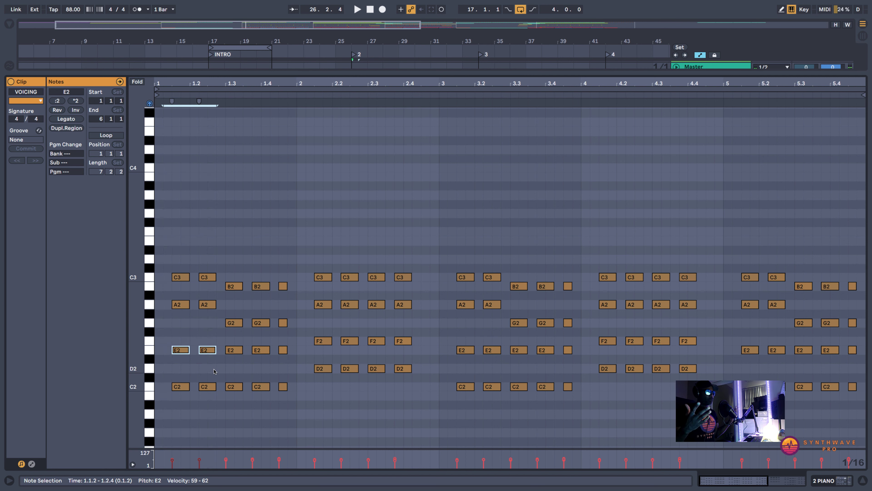
pyautogui.hotkey('shift', 'Up')
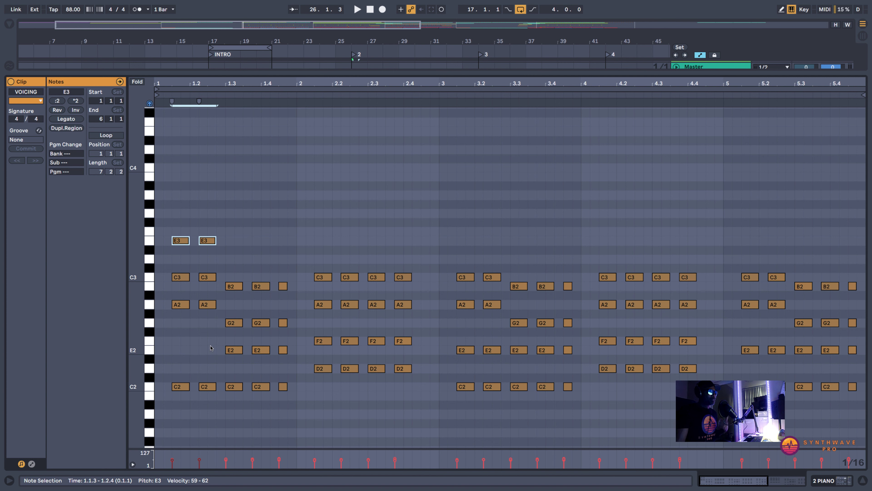
pyautogui.moveTo(211, 345); pyautogui.dragTo(289, 360)
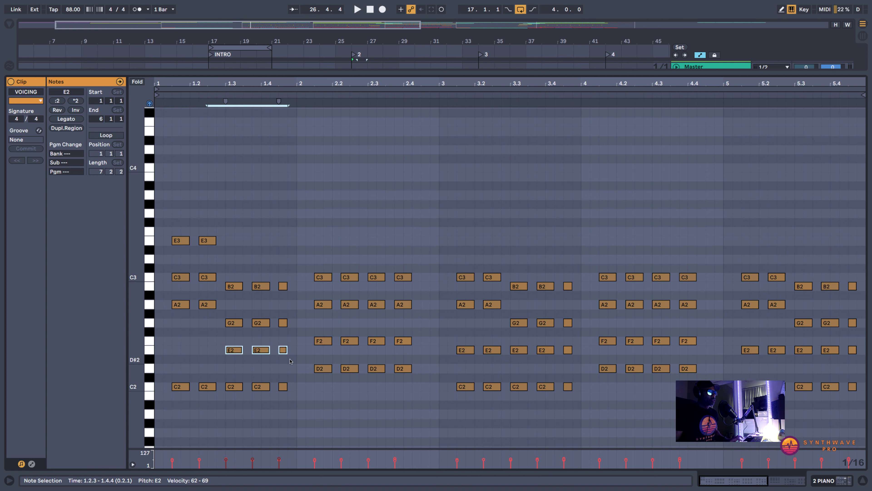
pyautogui.hotkey('shift', 'Up')
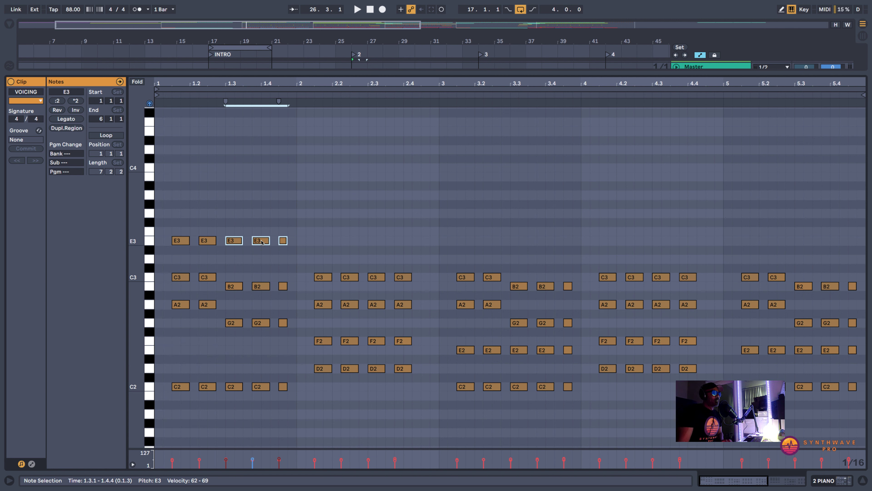
# Play bar 1 and compare its E3 top notes with the lower octave, returning them to E3.
pyautogui.press('space')
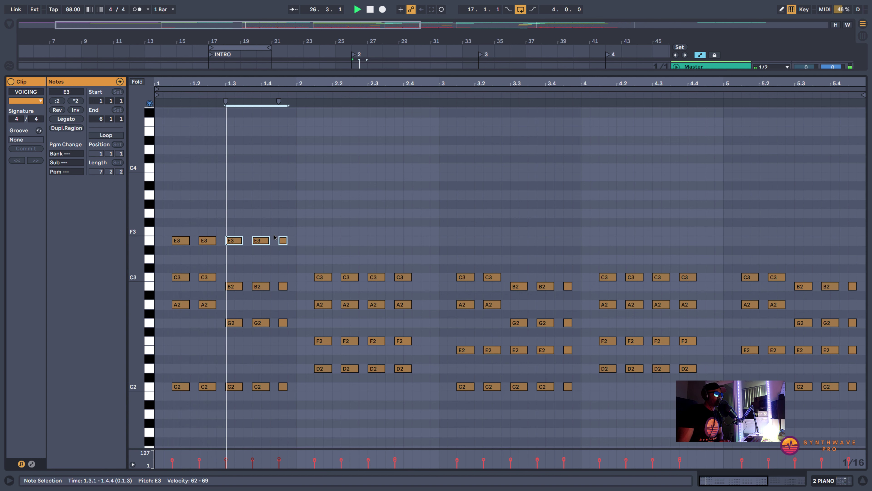
pyautogui.press('space')
pyautogui.moveTo(308, 241); pyautogui.dragTo(175, 240)
pyautogui.hotkey('shift', 'Down')
pyautogui.hotkey('shift', 'Up')
pyautogui.press('space')
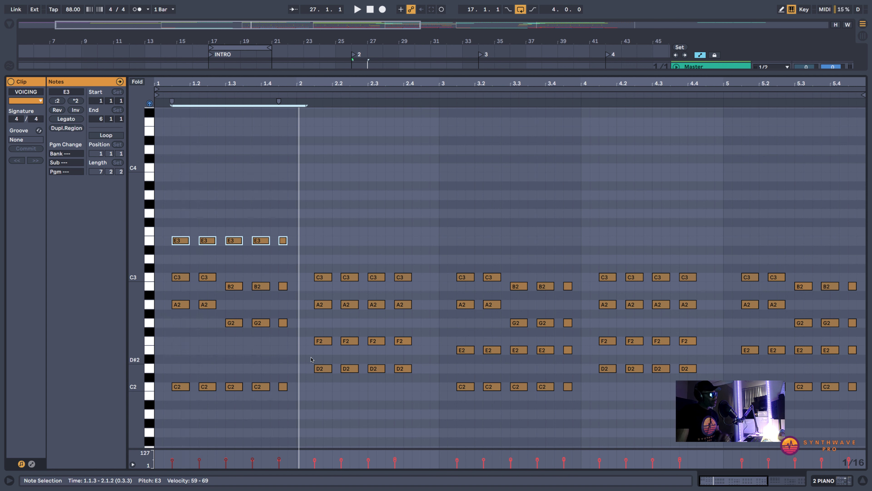
# Transpose the four D2 notes in bar 2 of the VOICING clip up one octave to D3.
pyautogui.moveTo(304, 333); pyautogui.dragTo(294, 362)
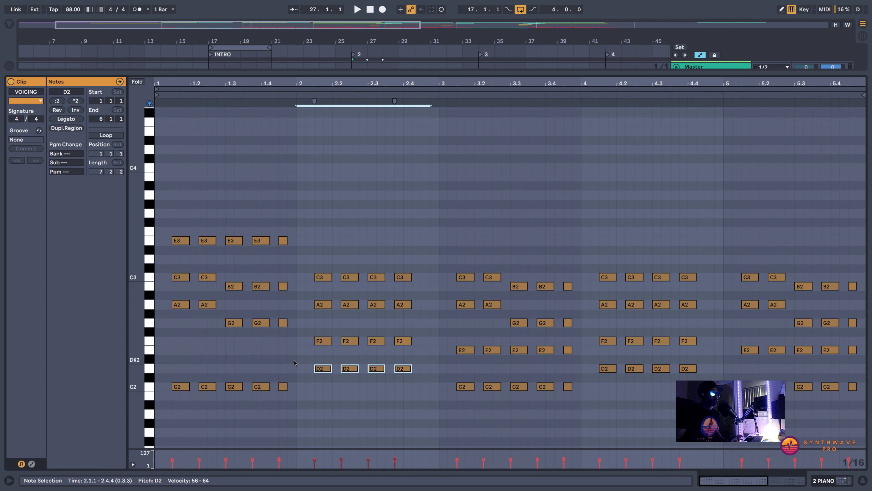
pyautogui.hotkey('shift', 'Up')
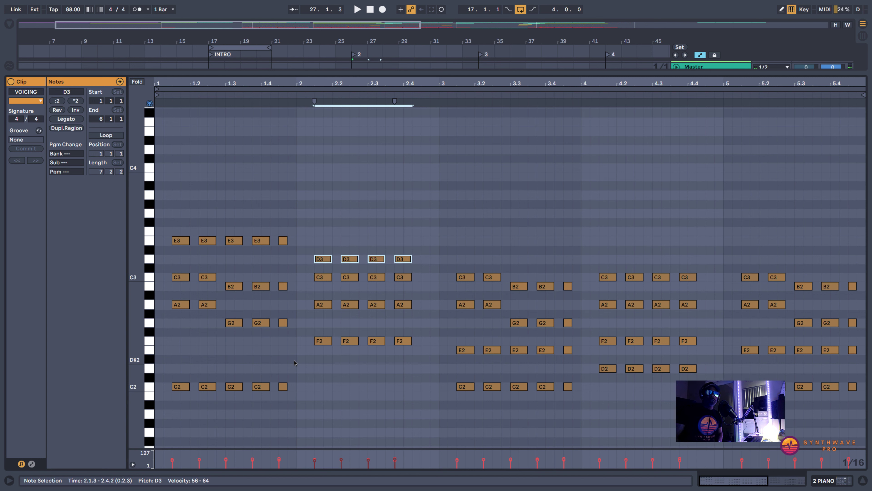
# Audition the top notes of the VOICING clip one by one: the E3 notes in bar 1 and the D3 notes in bar 2.
pyautogui.click(323, 260)
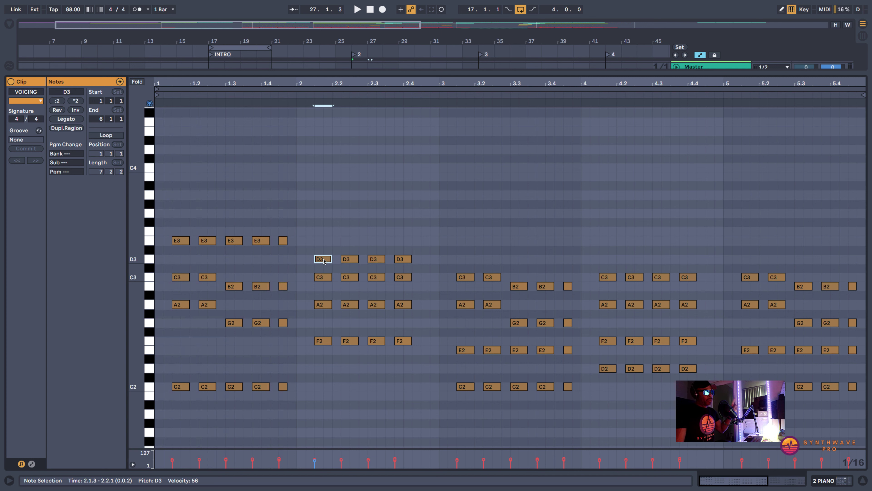
pyautogui.click(181, 240)
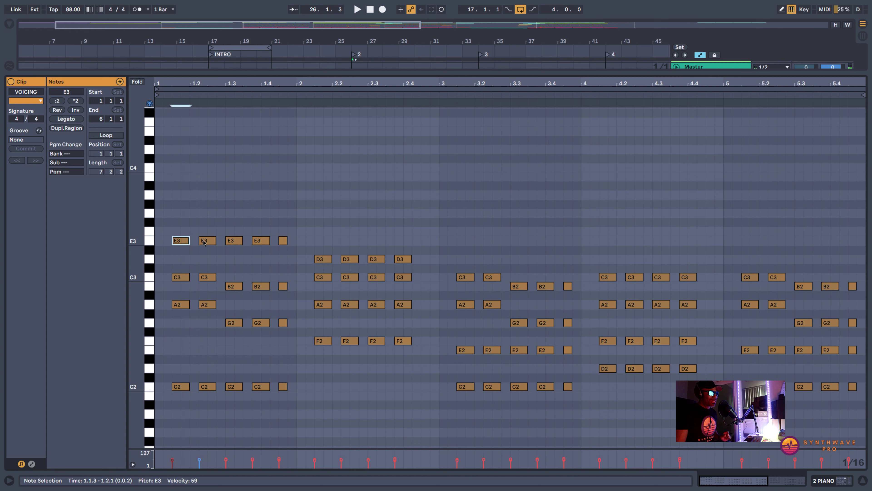
pyautogui.click(208, 240)
pyautogui.click(239, 243)
pyautogui.click(262, 243)
pyautogui.click(283, 242)
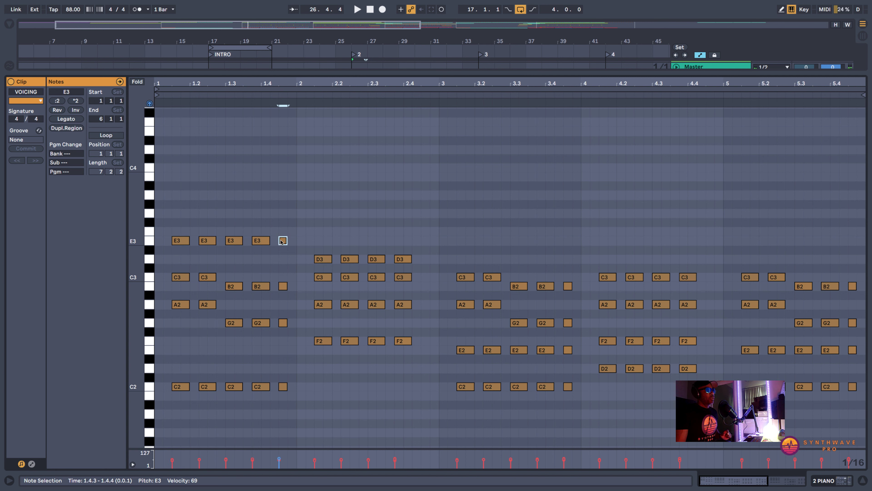
pyautogui.click(321, 260)
pyautogui.click(350, 259)
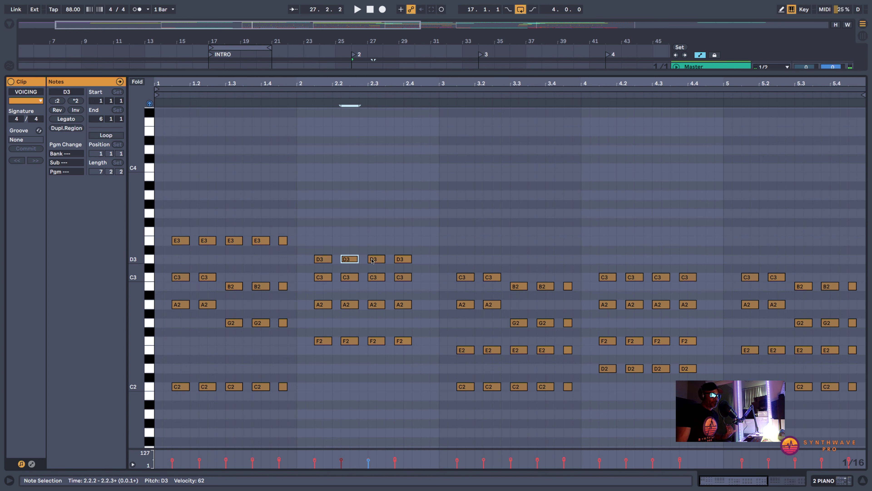
pyautogui.click(375, 260)
pyautogui.click(402, 259)
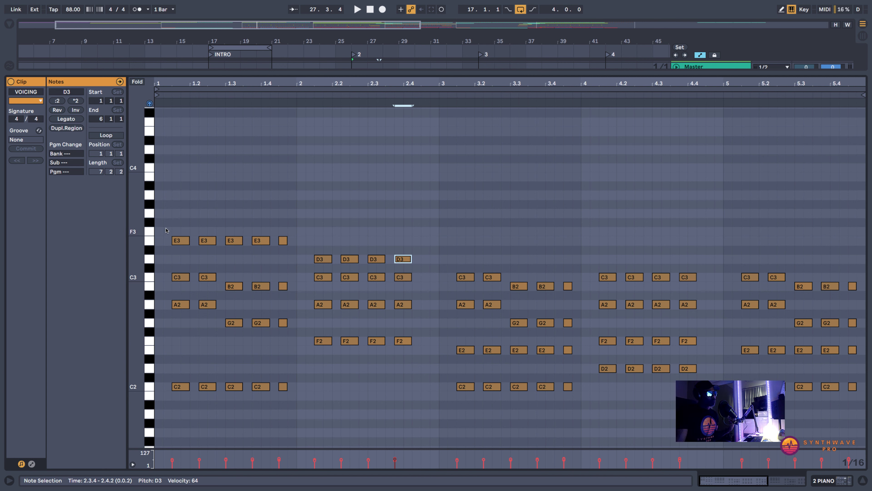
# Play bar 2 and compare its D3 top notes with the lower octave D2, returning them to D3.
pyautogui.moveTo(165, 230); pyautogui.dragTo(306, 248)
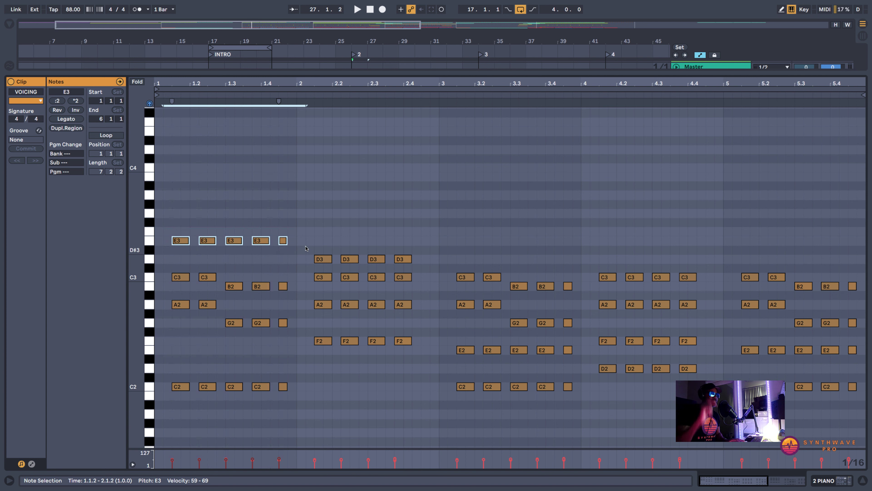
pyautogui.click(323, 249)
pyautogui.press('space')
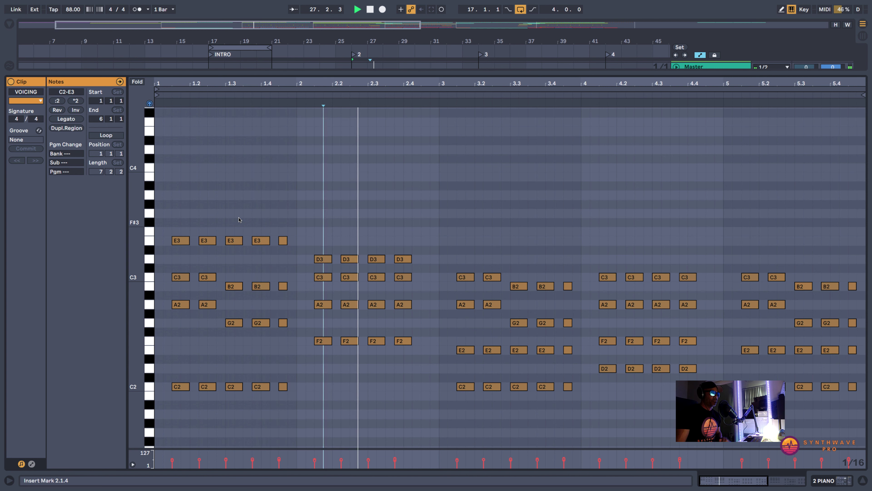
pyautogui.press('space')
pyautogui.moveTo(303, 247); pyautogui.dragTo(419, 272)
pyautogui.hotkey('shift', 'Down')
pyautogui.press('space')
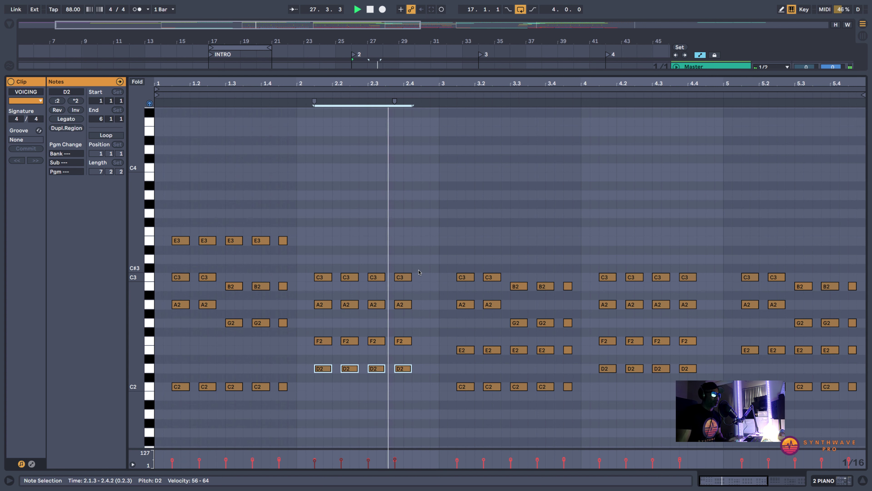
pyautogui.press('space')
pyautogui.hotkey('shift', 'Up')
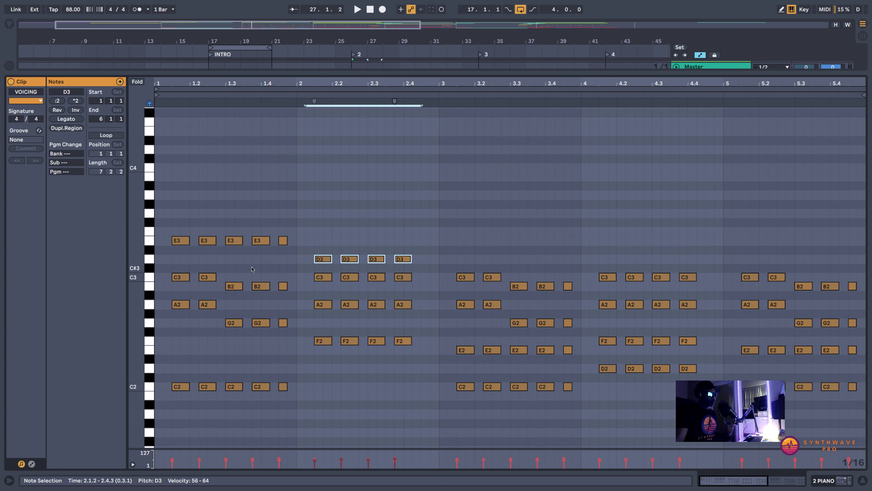
# Audition an E3 and a D3 top note, and select the full first chords of bars 1 and 3 to compare their voicings.
pyautogui.click(254, 240)
pyautogui.click(318, 259)
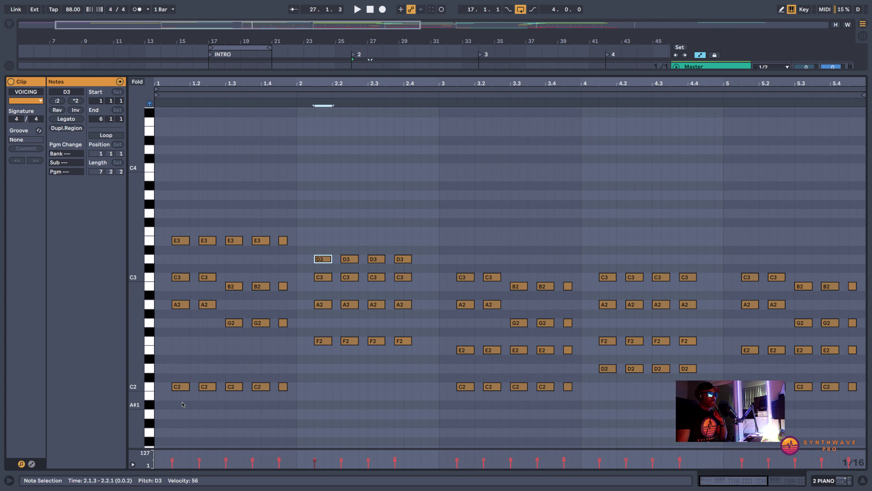
pyautogui.moveTo(183, 402); pyautogui.dragTo(175, 233)
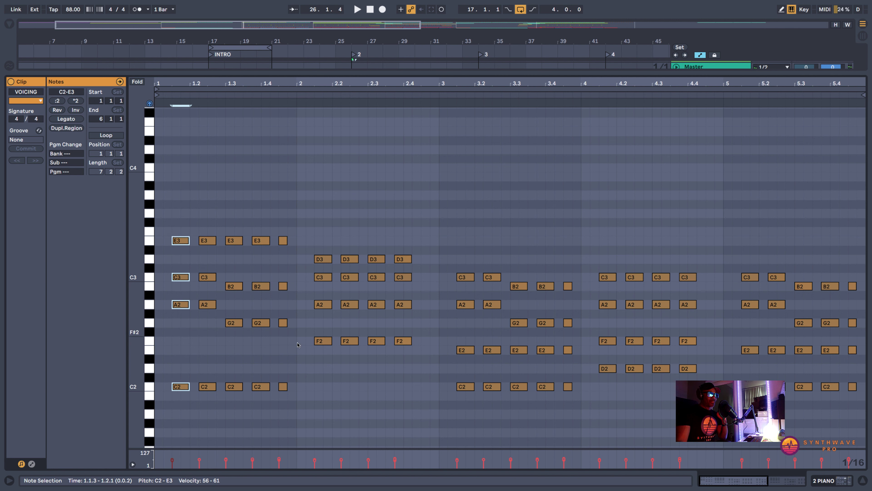
pyautogui.click(465, 386)
pyautogui.moveTo(465, 364); pyautogui.dragTo(461, 258)
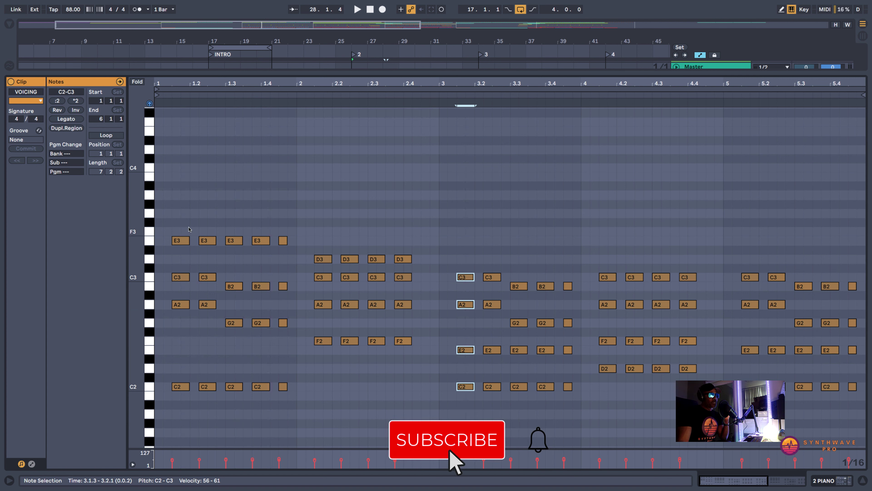
# Audition the top-note line across bars 1 to 3 (E3, D3, C3, B2), and play the progression.
pyautogui.click(180, 240)
pyautogui.click(203, 242)
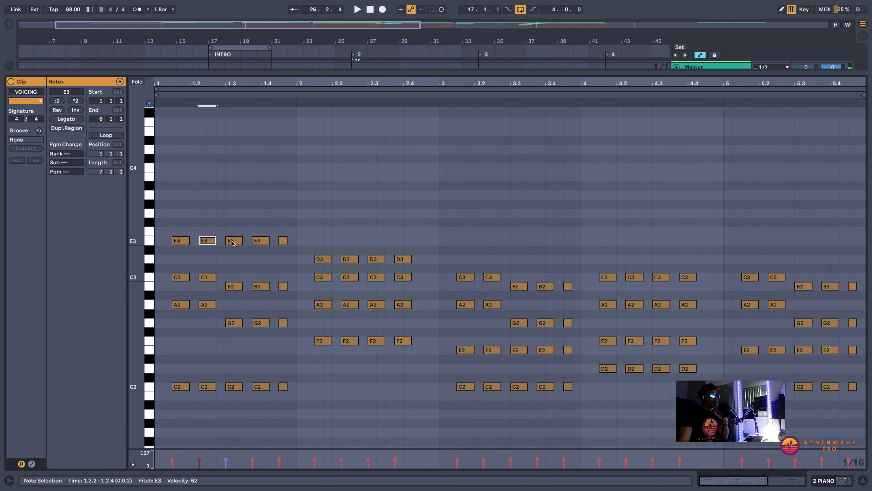
pyautogui.click(232, 240)
pyautogui.click(259, 241)
pyautogui.click(282, 241)
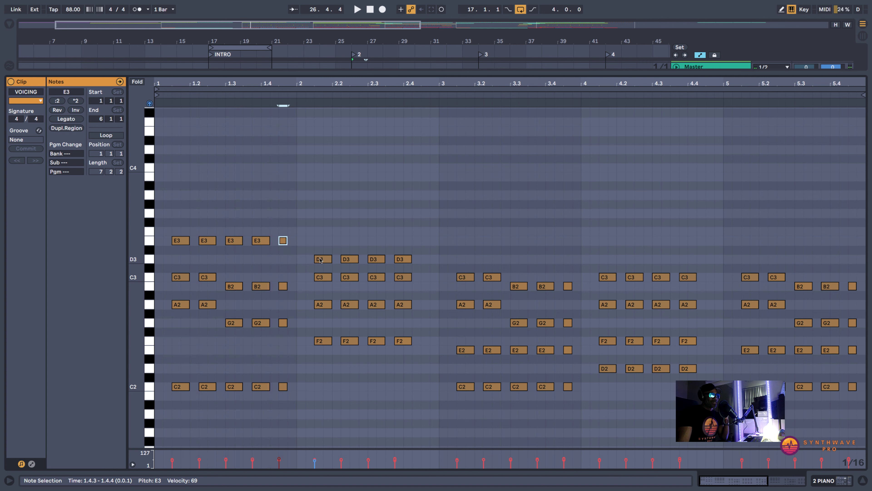
pyautogui.click(322, 258)
pyautogui.click(348, 259)
pyautogui.click(377, 258)
pyautogui.click(403, 260)
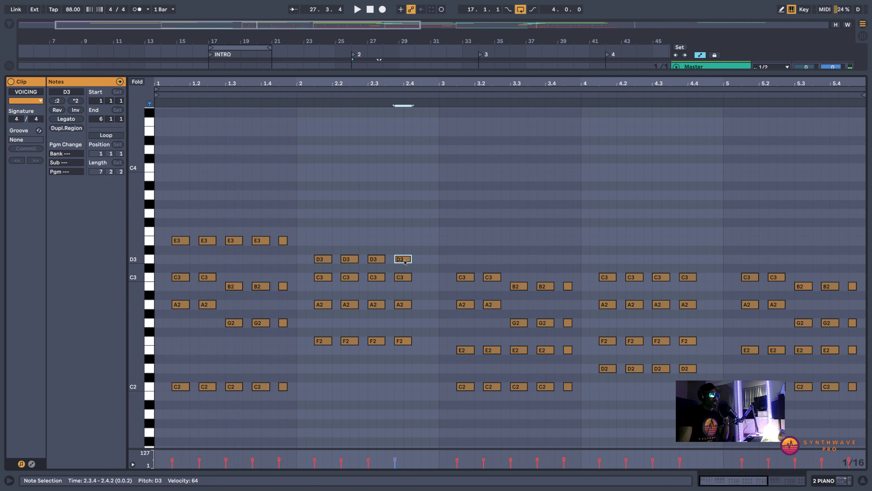
pyautogui.click(466, 277)
pyautogui.click(491, 277)
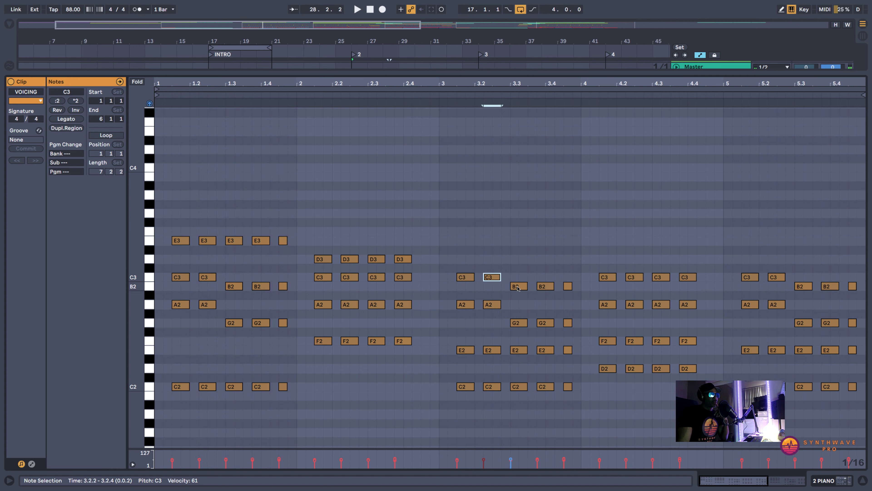
pyautogui.click(518, 286)
pyautogui.click(546, 286)
pyautogui.click(567, 286)
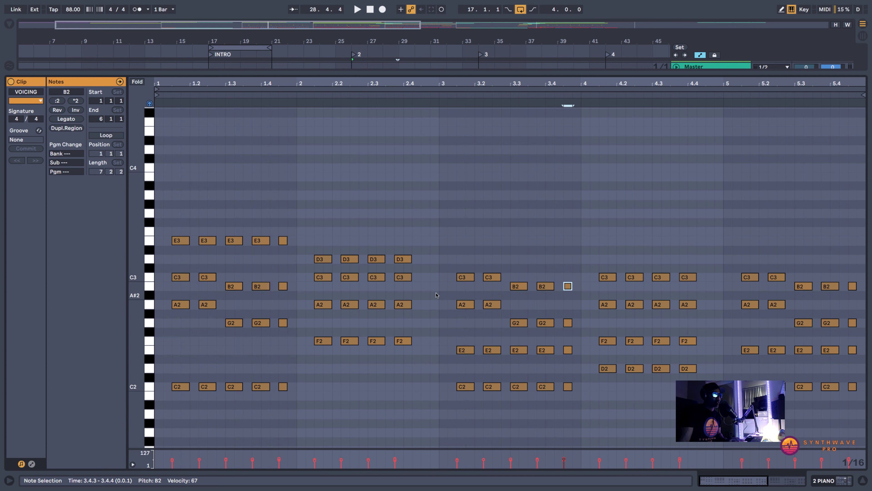
pyautogui.press('space')
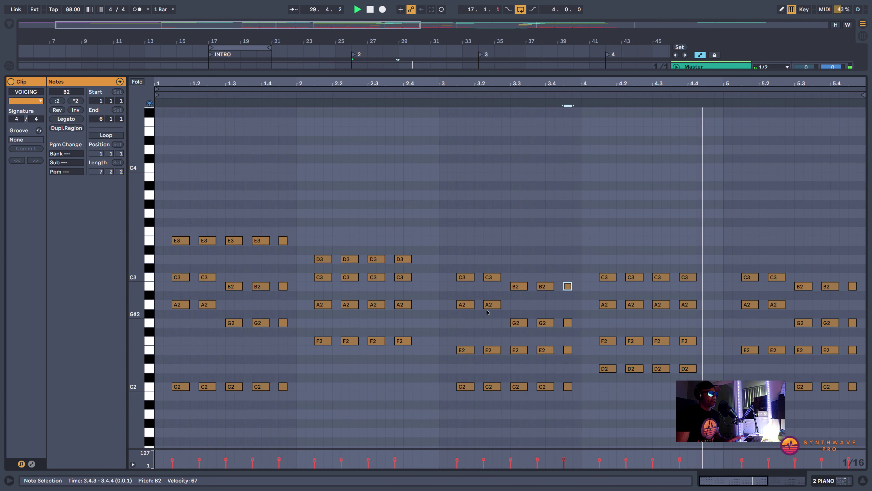
pyautogui.press('space')
# Transpose the E2 notes in bar 3 to E3 and the D2 notes in bar 4 to D3, and play the progression.
pyautogui.moveTo(414, 345); pyautogui.dragTo(576, 350)
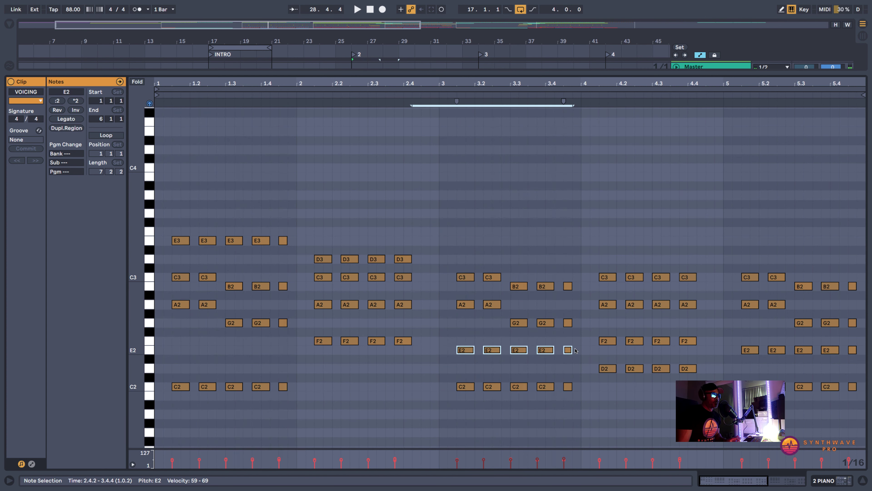
pyautogui.hotkey('shift', 'Up')
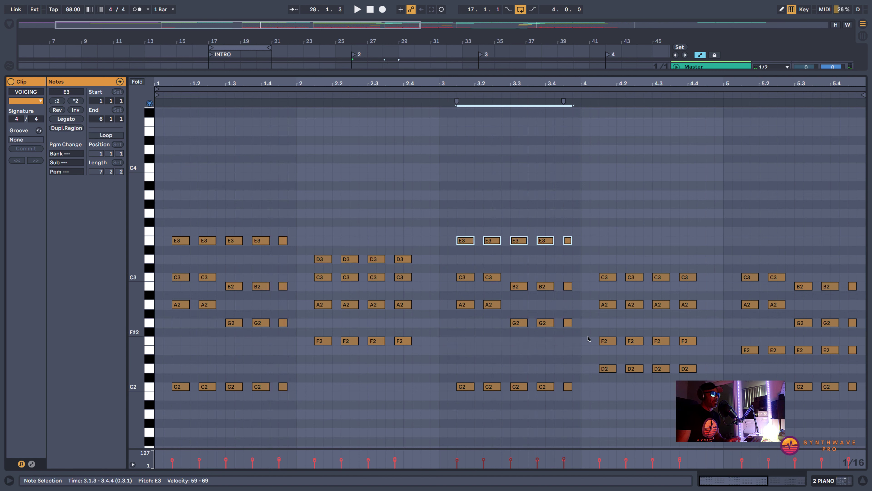
pyautogui.moveTo(586, 361); pyautogui.dragTo(710, 379)
pyautogui.hotkey('shift', 'Up')
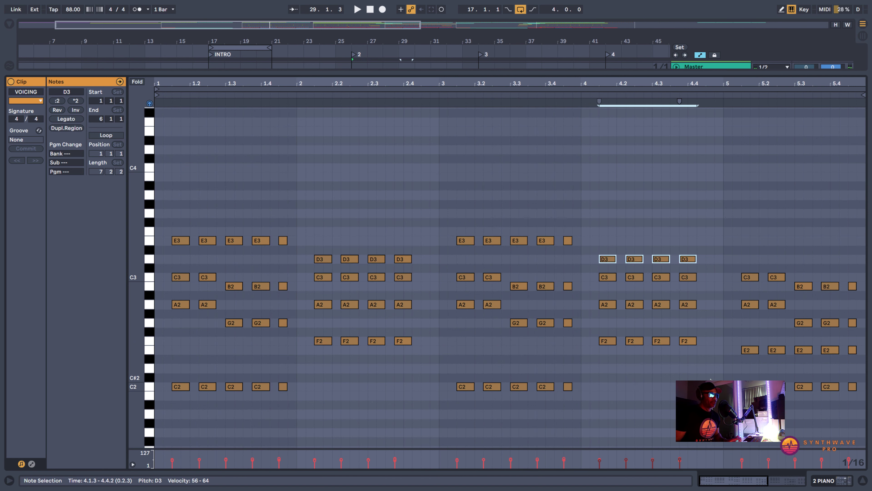
pyautogui.press('space')
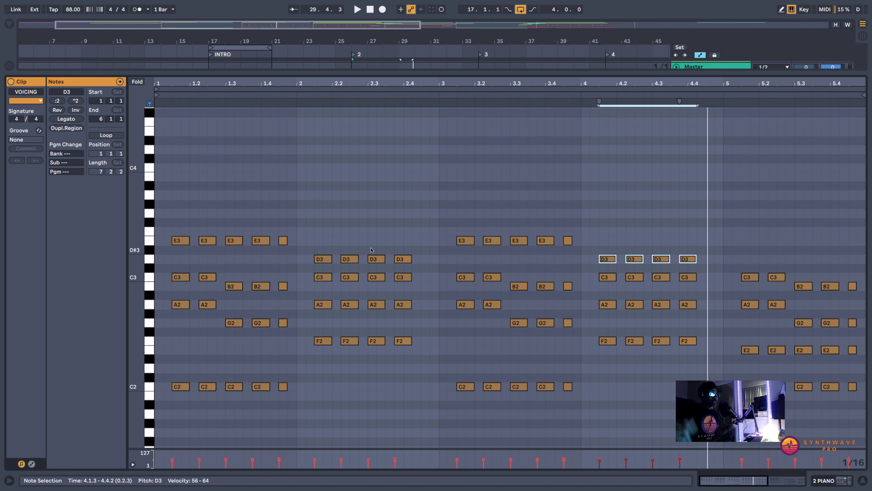
# Transpose the top notes down an octave to D2 in bar 4 and E2 in bar 3, and play the progression.
pyautogui.hotkey('shift', 'Down')
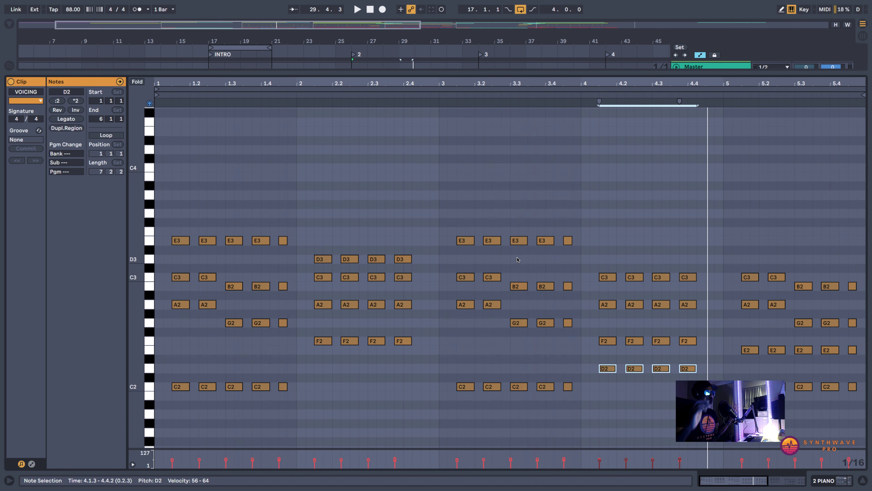
pyautogui.moveTo(618, 251); pyautogui.dragTo(402, 225)
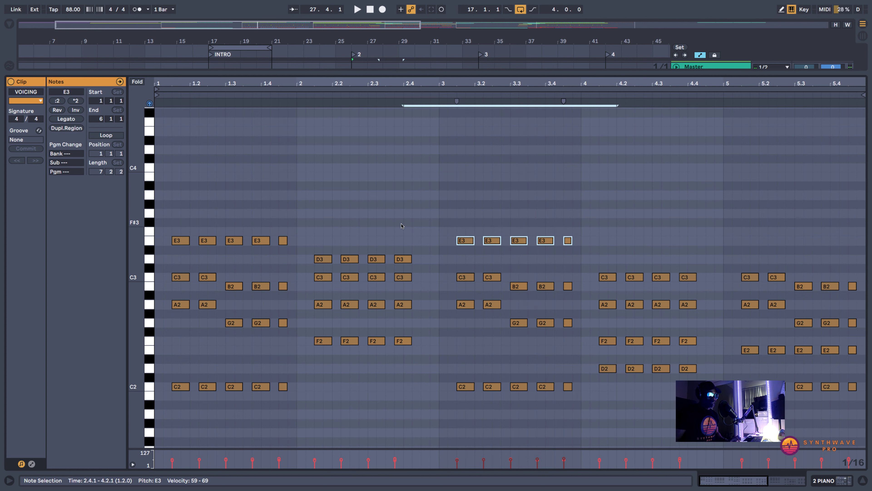
pyautogui.hotkey('shift', 'Down')
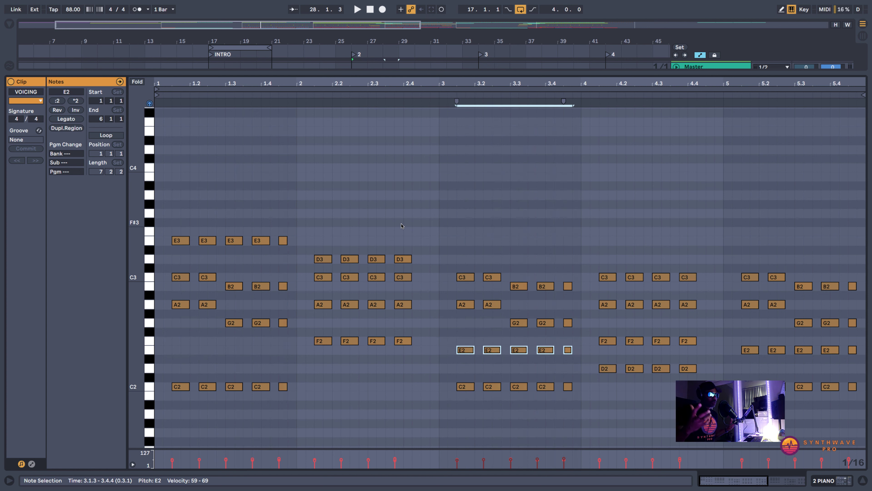
pyautogui.press('space')
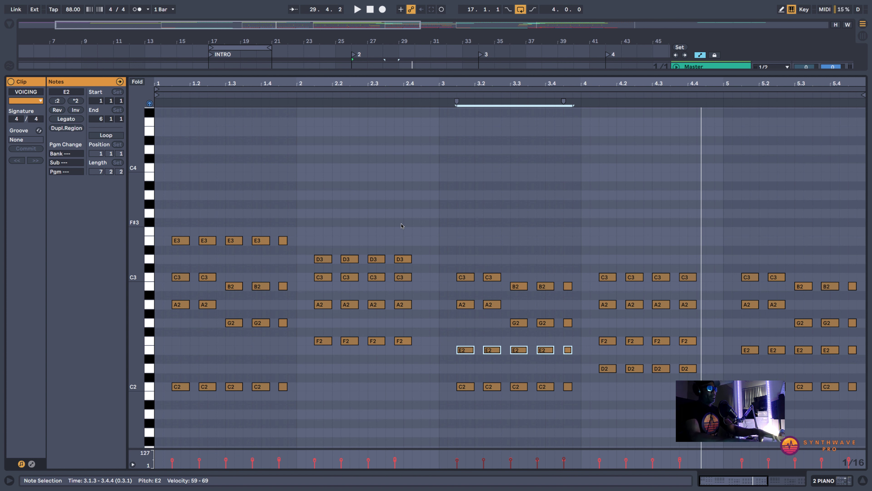
pyautogui.press('d')
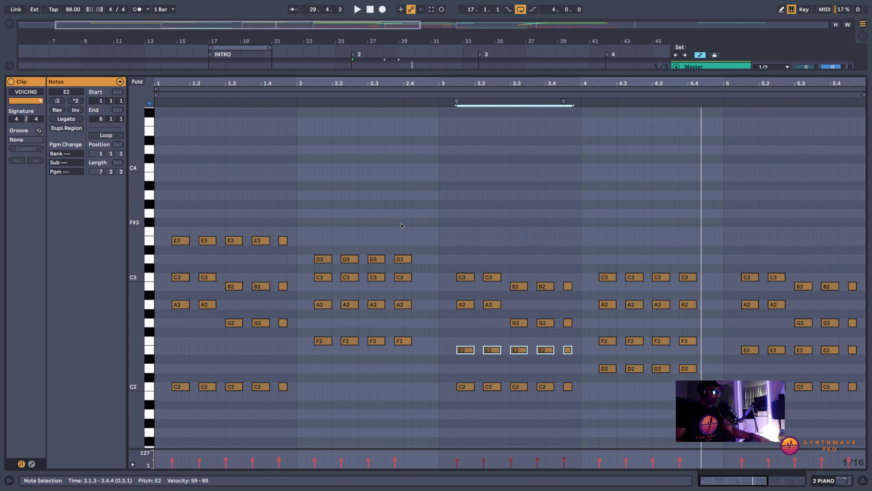
pyautogui.press('space')
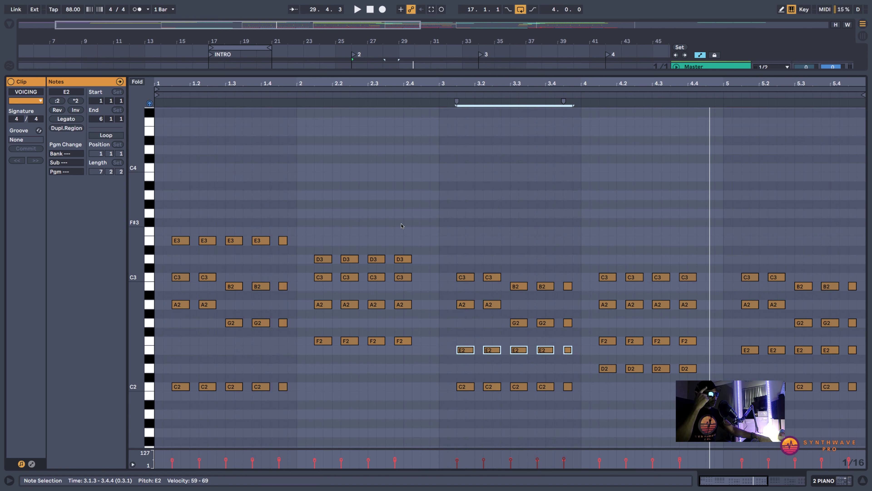
# Open the ROOT clip in an enlarged note editor, select all its C3 notes, and play the root-position chords.
pyautogui.moveTo(361, 73); pyautogui.dragTo(357, 309)
pyautogui.click(237, 172)
pyautogui.moveTo(331, 309); pyautogui.dragTo(332, 81)
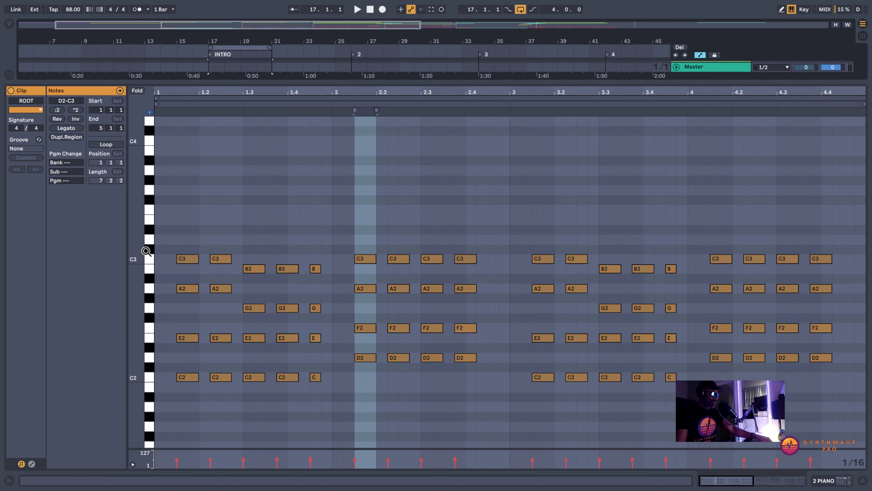
pyautogui.click(146, 261)
pyautogui.click(147, 261)
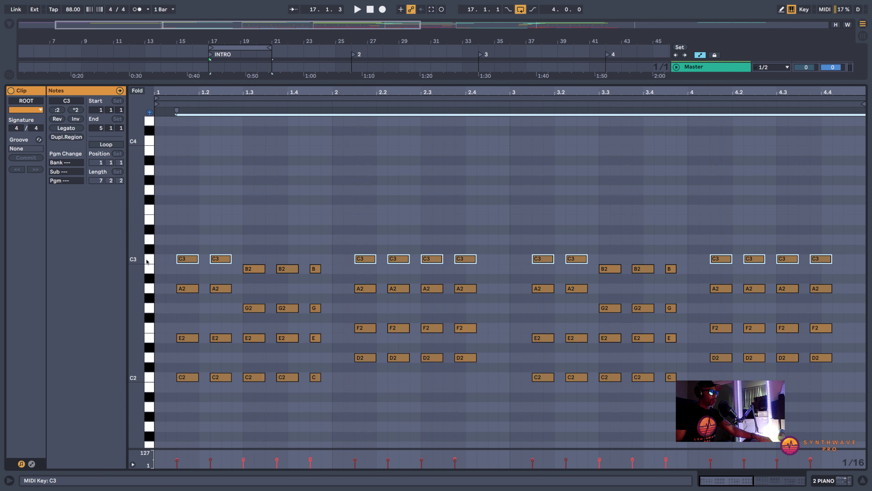
pyautogui.press('space')
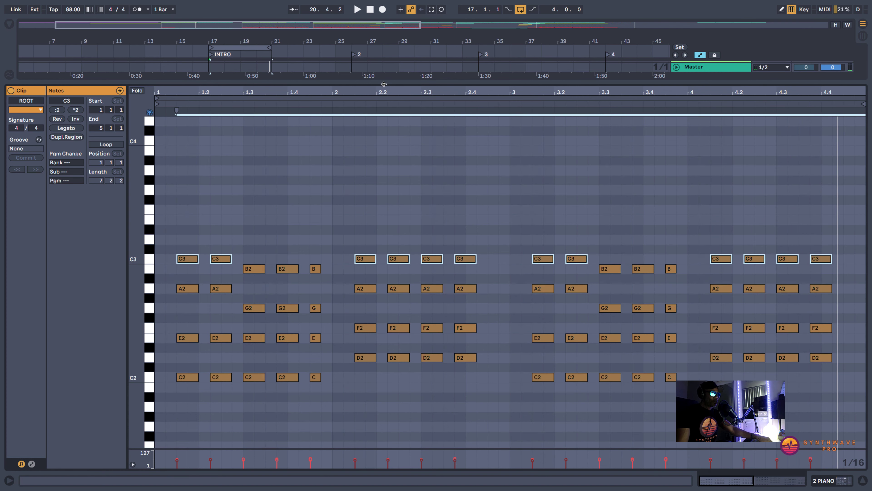
# Move the arrangement loop to bar 26, open the VOICING clip in an enlarged note editor, and play it.
pyautogui.moveTo(383, 84); pyautogui.dragTo(379, 254)
pyautogui.moveTo(240, 47); pyautogui.dragTo(367, 52)
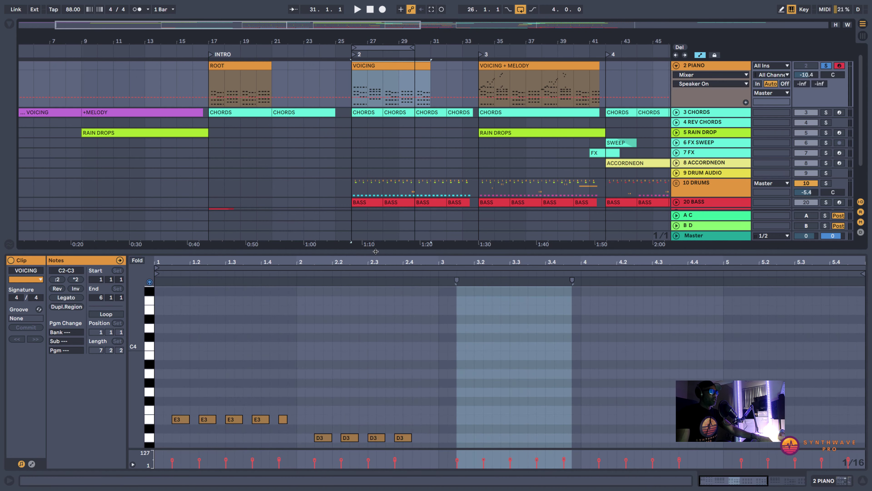
pyautogui.moveTo(375, 251); pyautogui.dragTo(381, 77)
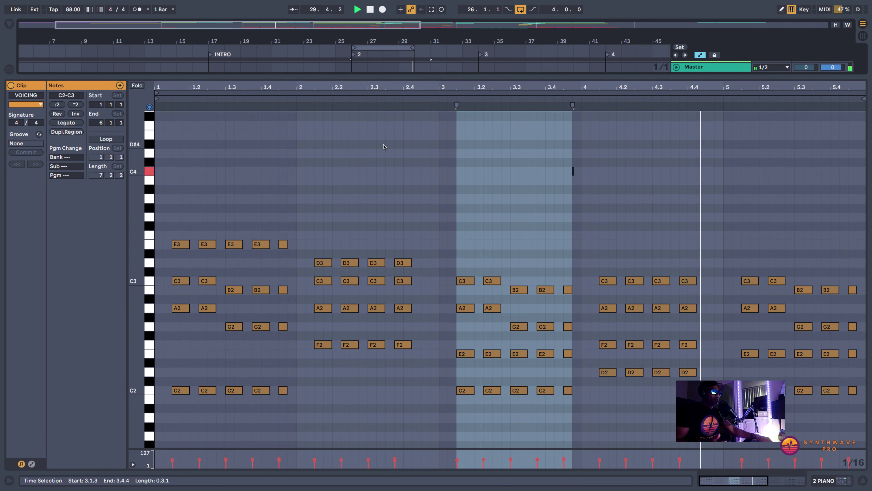
pyautogui.press('space')
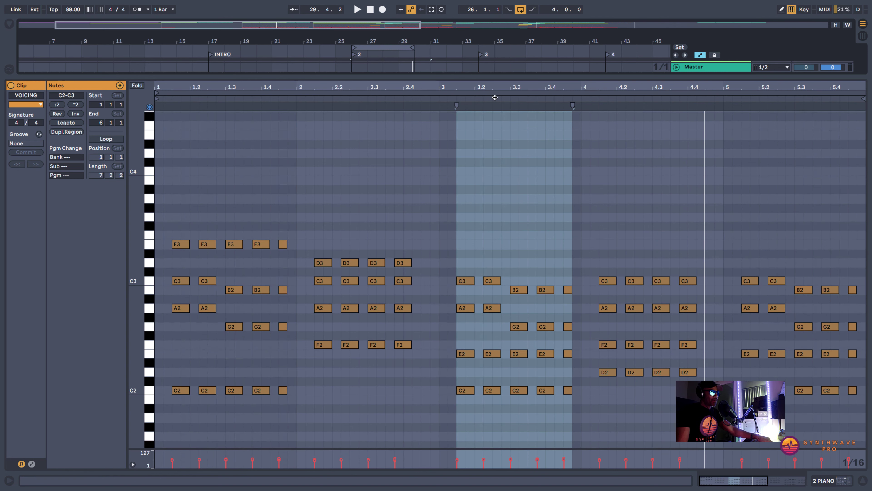
# Open the VOICING + MELODY clip in the enlarged note editor.
pyautogui.moveTo(495, 77)
pyautogui.mouseDown()
pyautogui.moveTo(496, 279)
pyautogui.moveTo(486, 247)
pyautogui.moveTo(507, 78)
pyautogui.mouseUp()
pyautogui.click(502, 66)
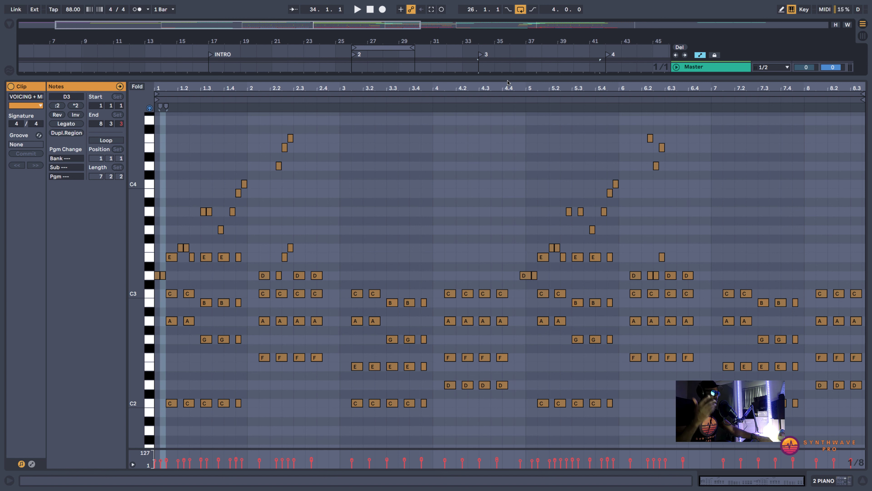
# Play the VOICING + MELODY clip to hear the melody over the voiced chords.
pyautogui.press('space')
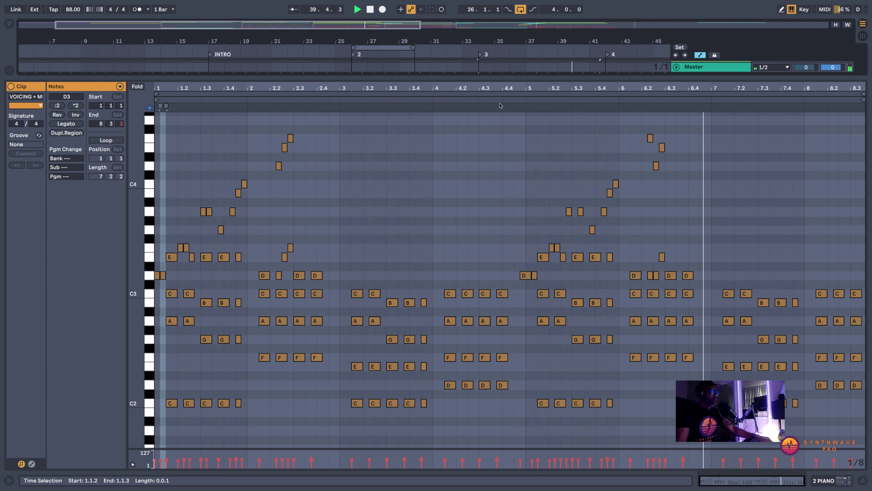
pyautogui.press('space')
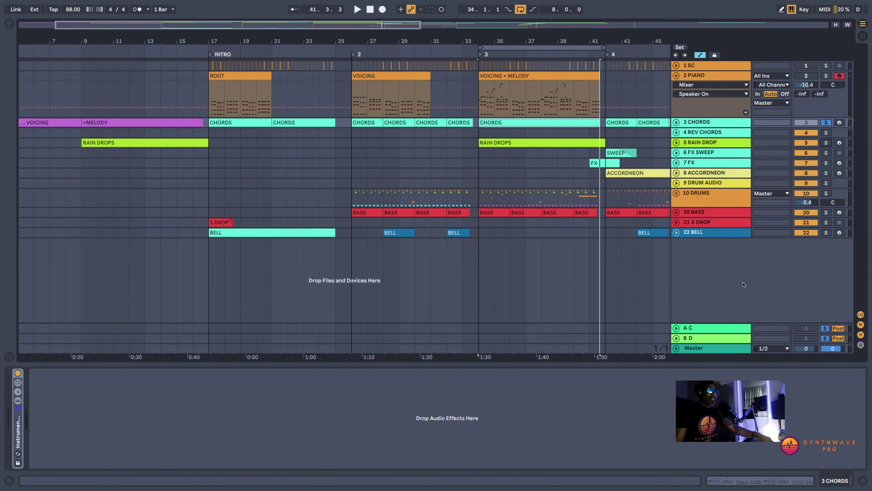
# Solo the RAIN DROP track alongside CHORDS, play section 3, and open its CHORDS clip in the note editor.
pyautogui.click(826, 143)
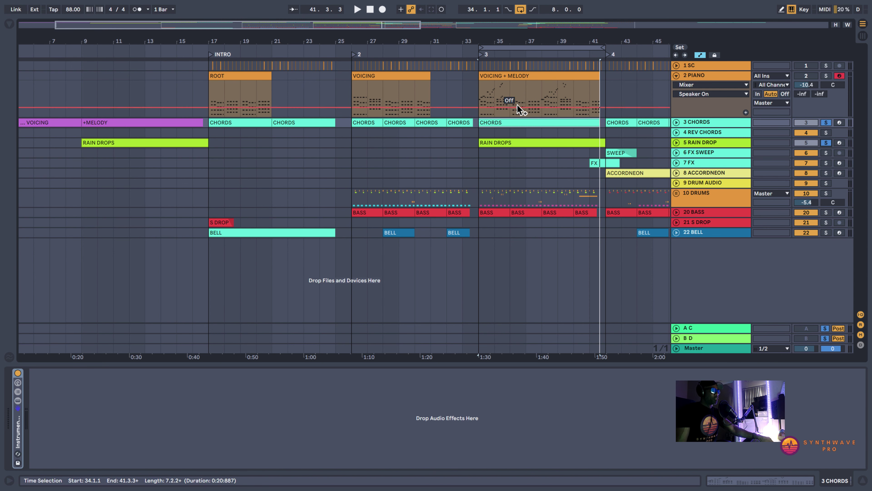
pyautogui.press('space')
pyautogui.doubleClick(517, 123)
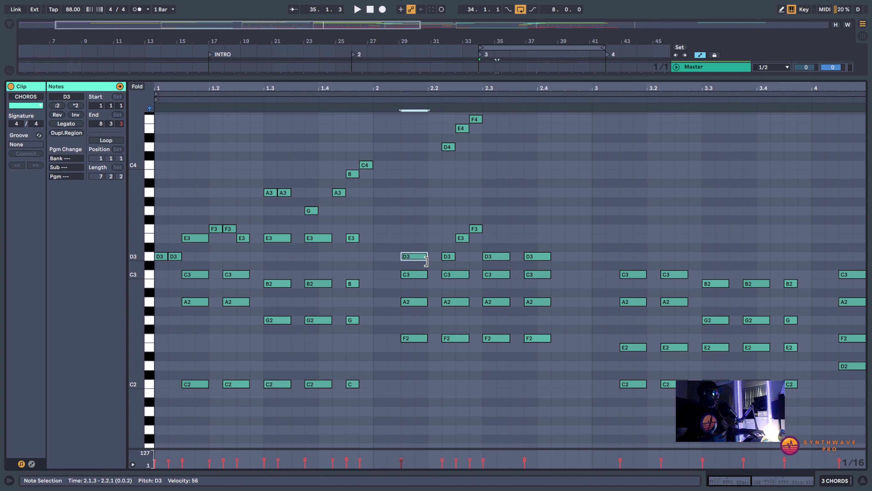
# Play the CHORDS clip's opening and the passage starting from the G3 melody note in bar 1.
pyautogui.press('space')
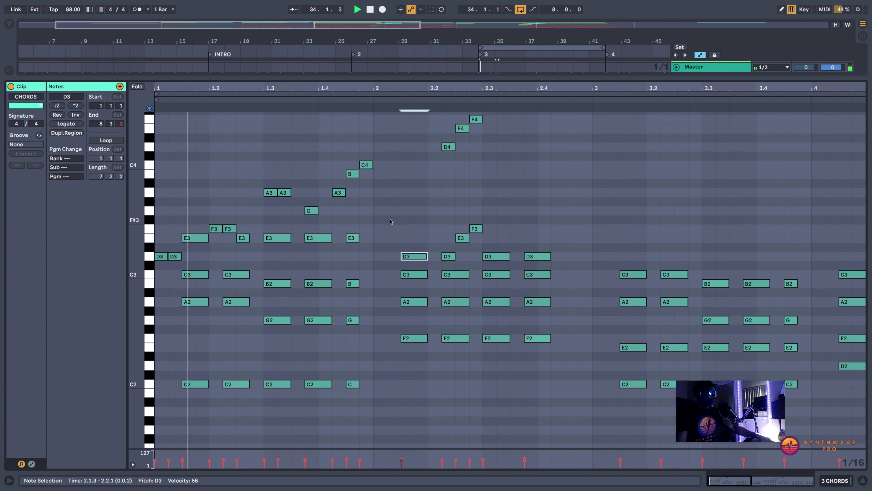
pyautogui.scroll(1, 443, 244)
pyautogui.scroll(2, 443, 244)
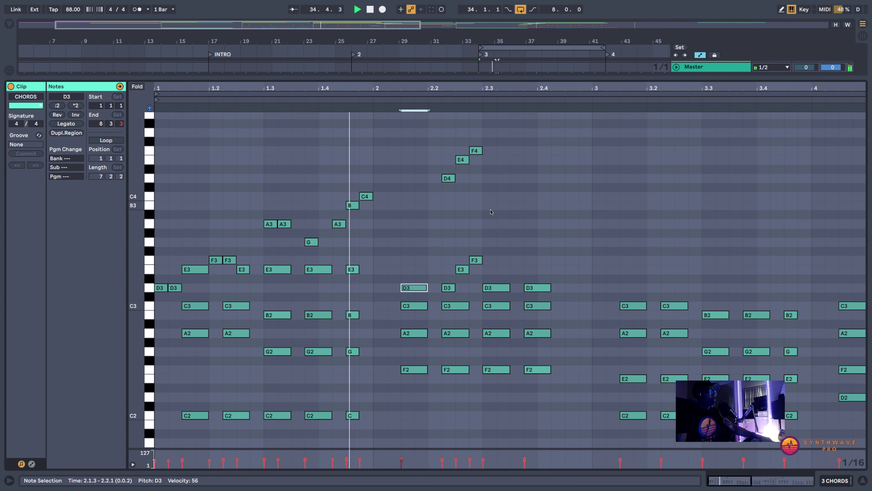
pyautogui.click(311, 242)
pyautogui.press('space')
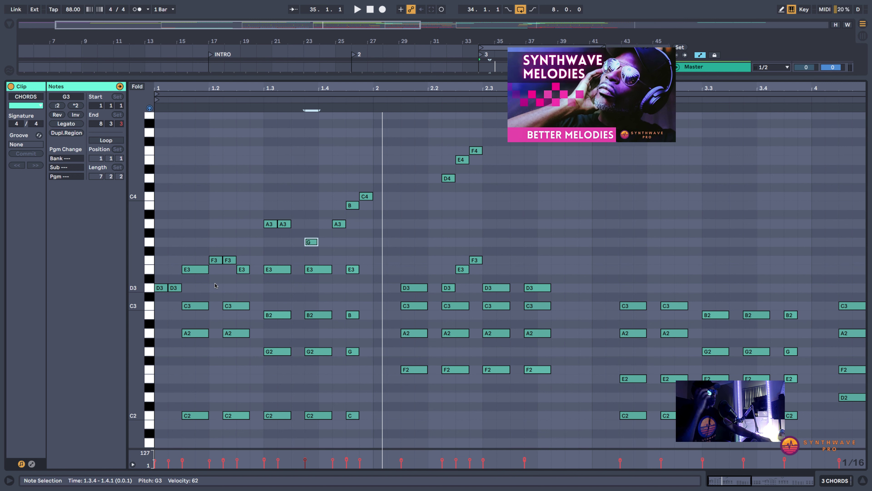
# Audition the notes in the first two beats of bar 1: the D3 pair, C3, the F3 pair and E3.
pyautogui.click(174, 288)
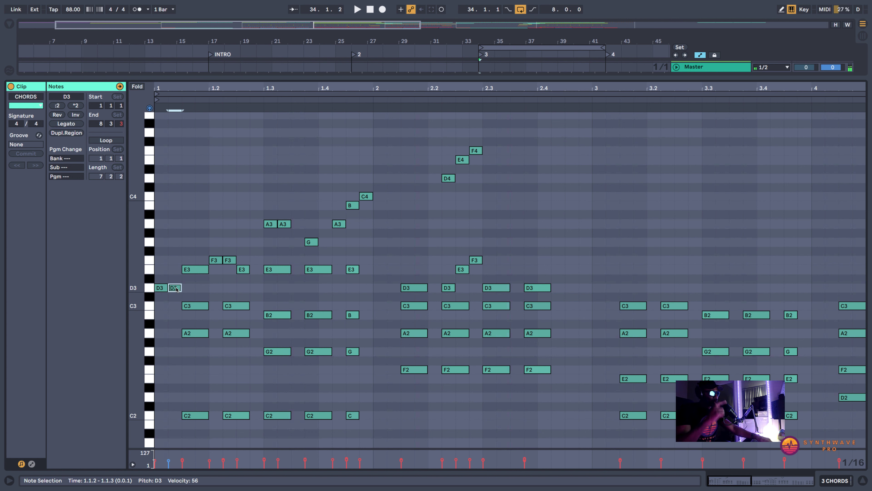
pyautogui.click(160, 288)
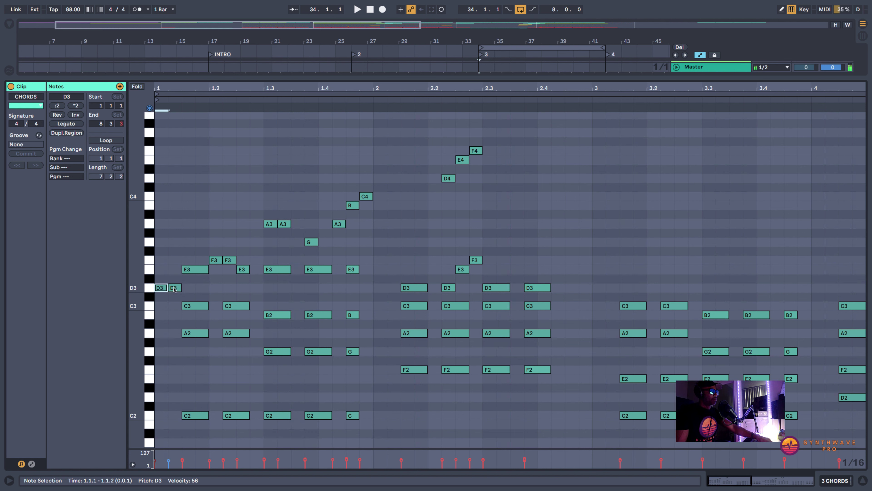
pyautogui.click(195, 306)
pyautogui.click(215, 260)
pyautogui.click(227, 260)
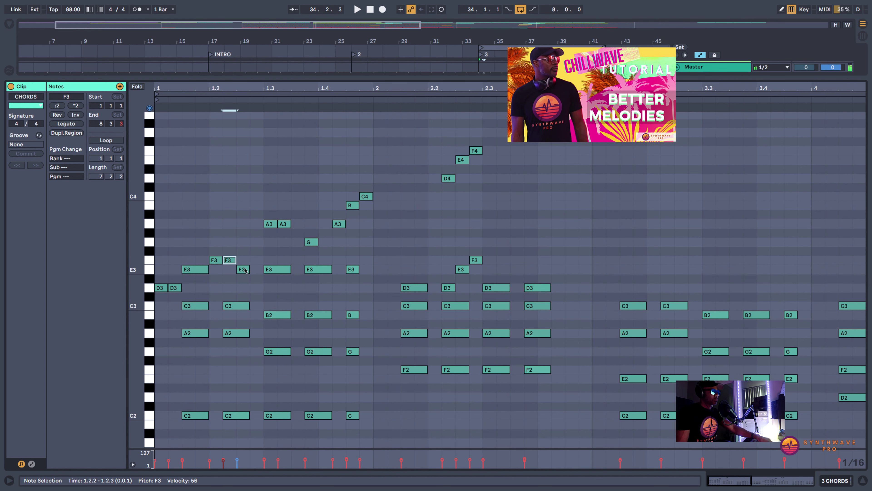
pyautogui.click(242, 269)
# Audition the melody notes in beats 3 and 4 of bar 1: the A3 pair, G3, A3, B3 and C4.
pyautogui.click(270, 224)
pyautogui.click(284, 224)
pyautogui.click(311, 242)
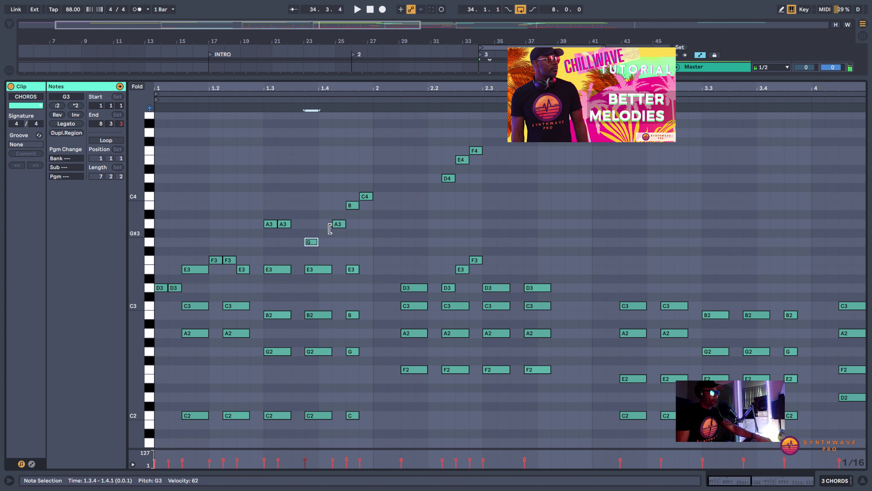
pyautogui.click(338, 224)
pyautogui.click(352, 206)
pyautogui.click(359, 202)
pyautogui.click(365, 197)
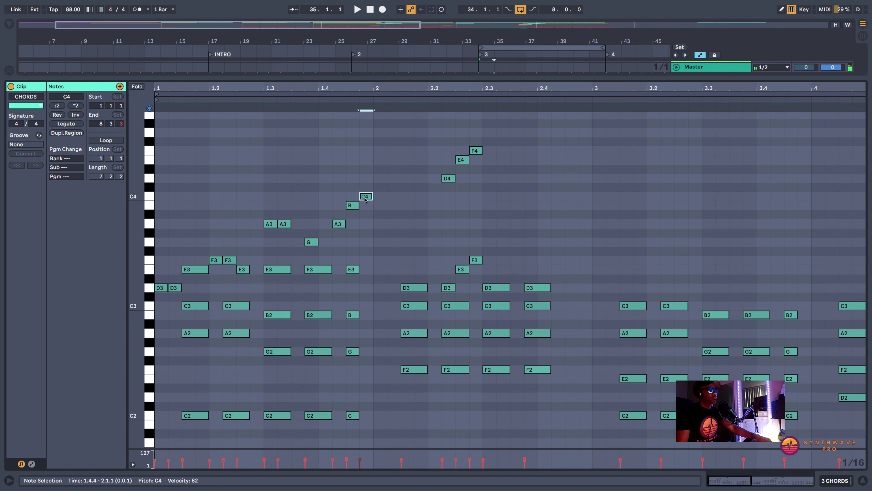
# Audition the rising D4, E4, F4 melody notes in bar 2.
pyautogui.click(447, 179)
pyautogui.click(465, 159)
pyautogui.click(475, 151)
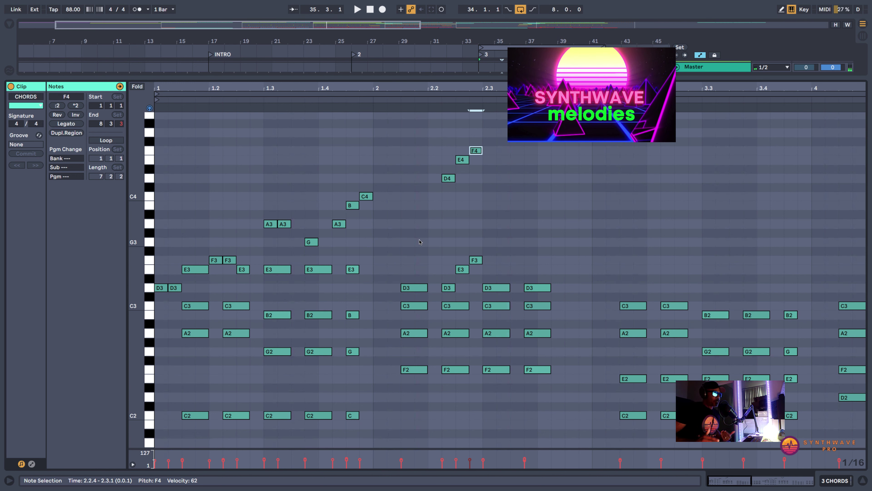
# Compare the opening D3, F3 and E3 melody notes in bar 1 with the first chord's E3 and C3.
pyautogui.click(184, 270)
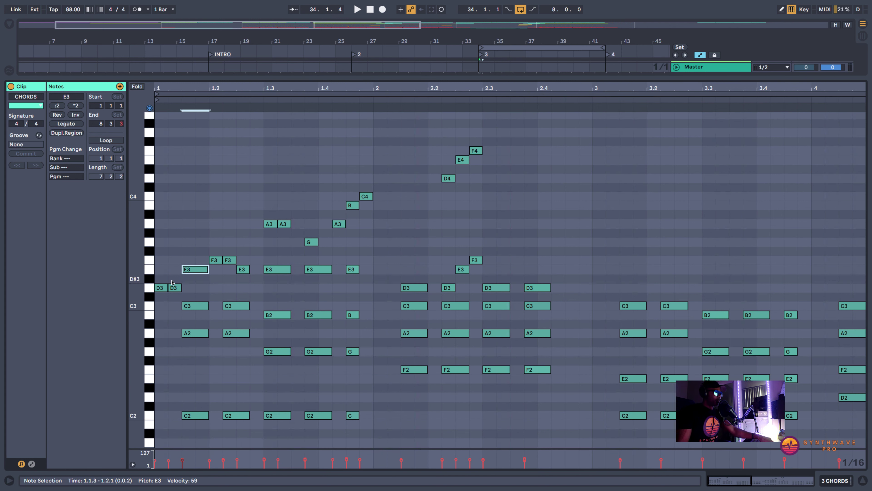
pyautogui.click(175, 289)
pyautogui.click(190, 308)
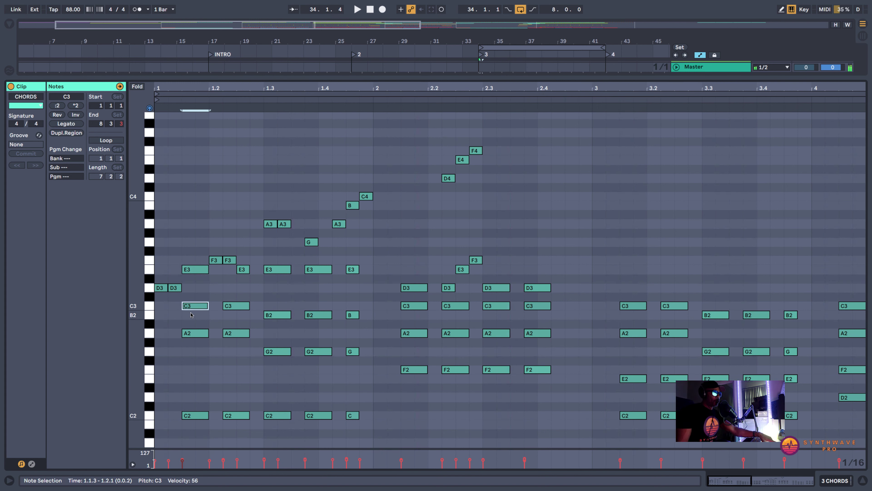
pyautogui.click(217, 258)
pyautogui.click(228, 260)
pyautogui.click(243, 270)
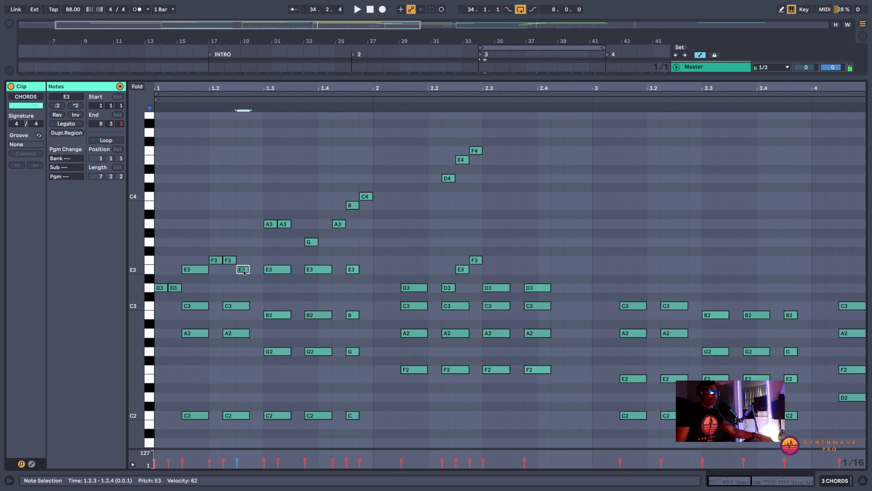
pyautogui.click(218, 260)
pyautogui.click(229, 260)
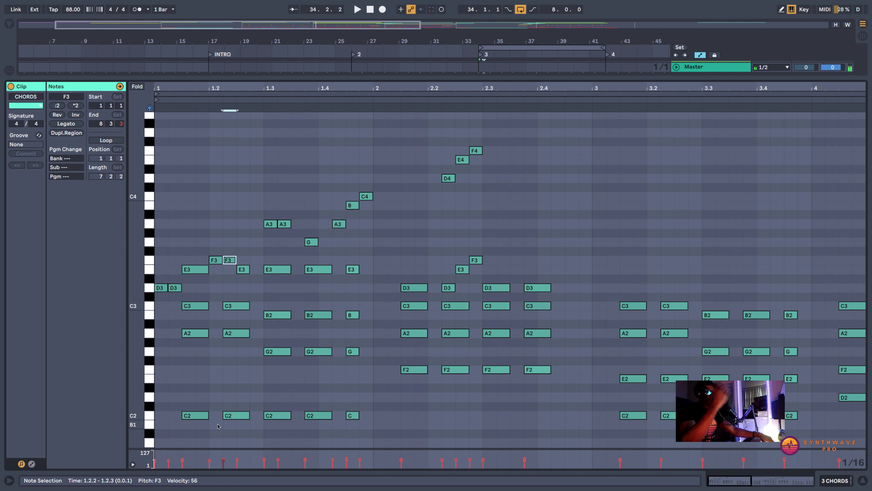
pyautogui.click(243, 269)
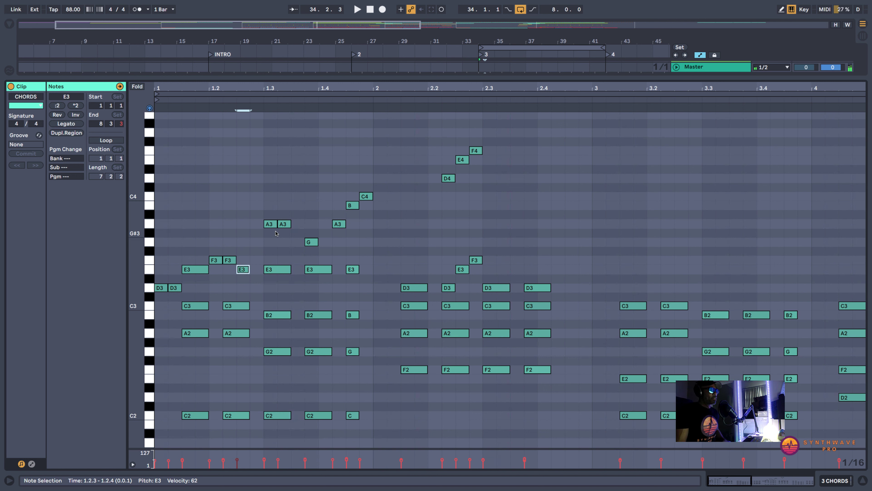
# Audition the A3 pair, G3 and C4 in bar 1, and play the clip from the C4 note.
pyautogui.click(268, 225)
pyautogui.click(282, 226)
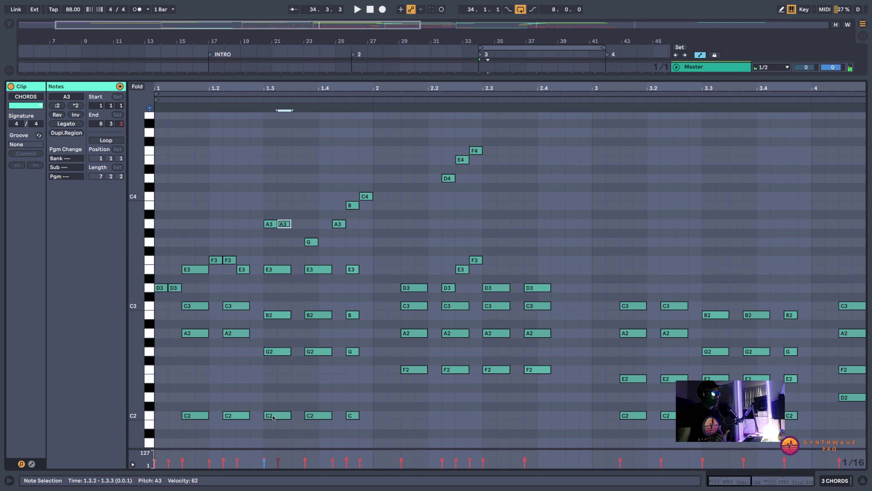
pyautogui.click(313, 242)
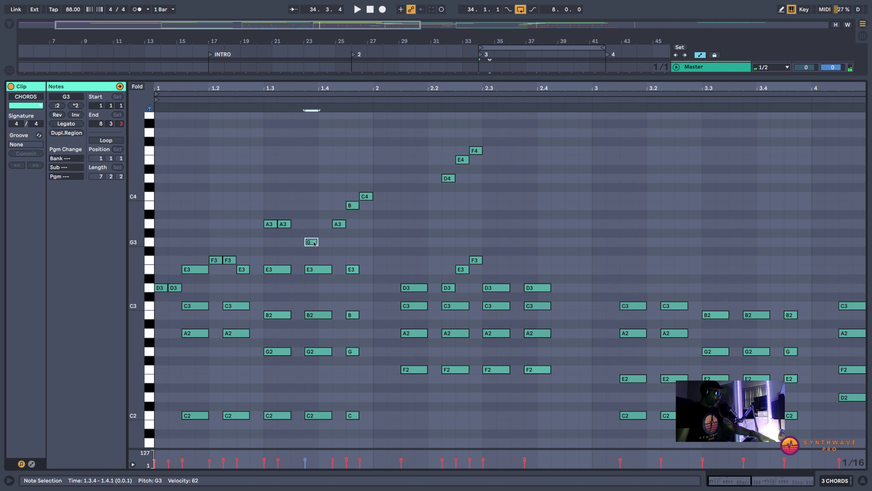
pyautogui.click(366, 197)
pyautogui.press('space')
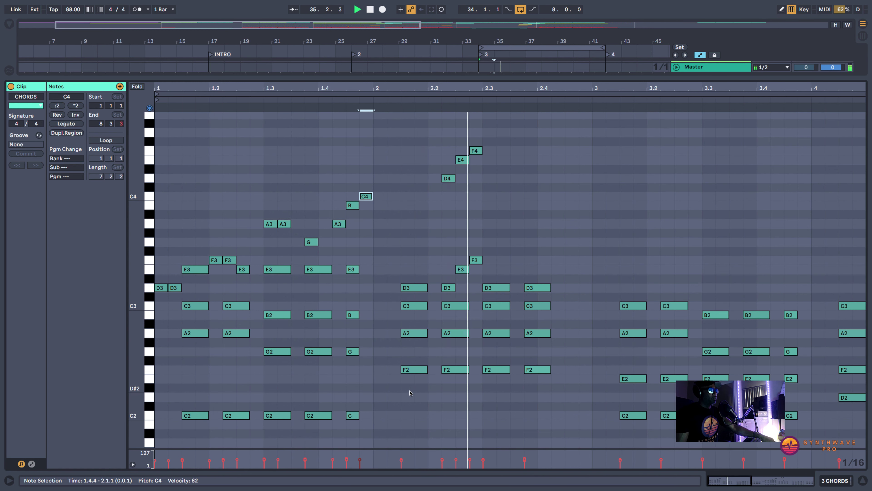
# Audition bar 2's D4, E4 and F4 run with its lower D3 and F3 notes, and play from there.
pyautogui.click(445, 180)
pyautogui.click(462, 159)
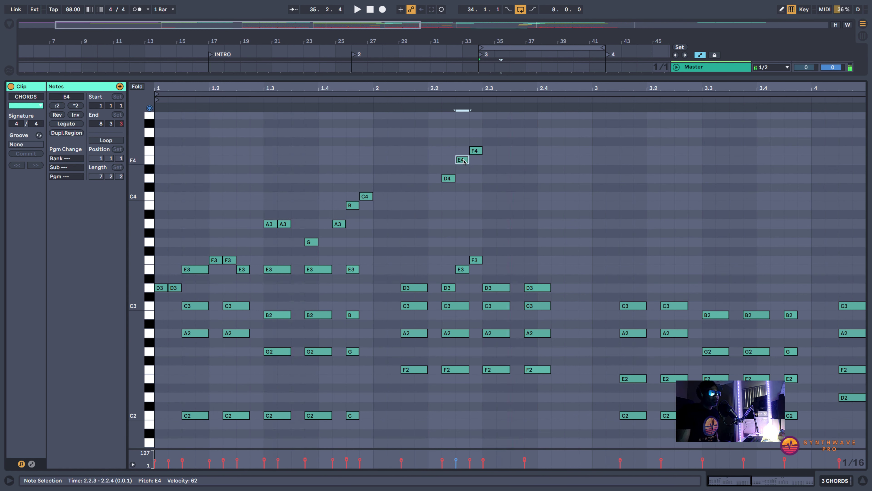
pyautogui.click(475, 151)
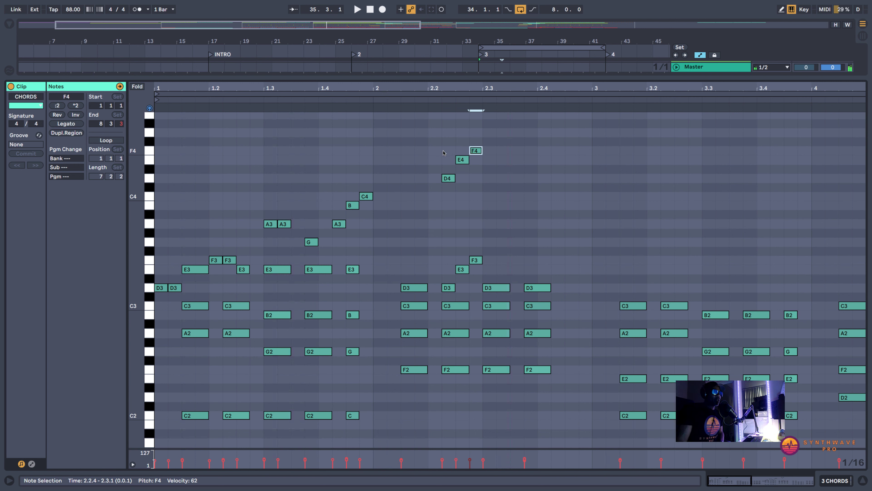
pyautogui.click(448, 179)
pyautogui.click(447, 288)
pyautogui.click(475, 260)
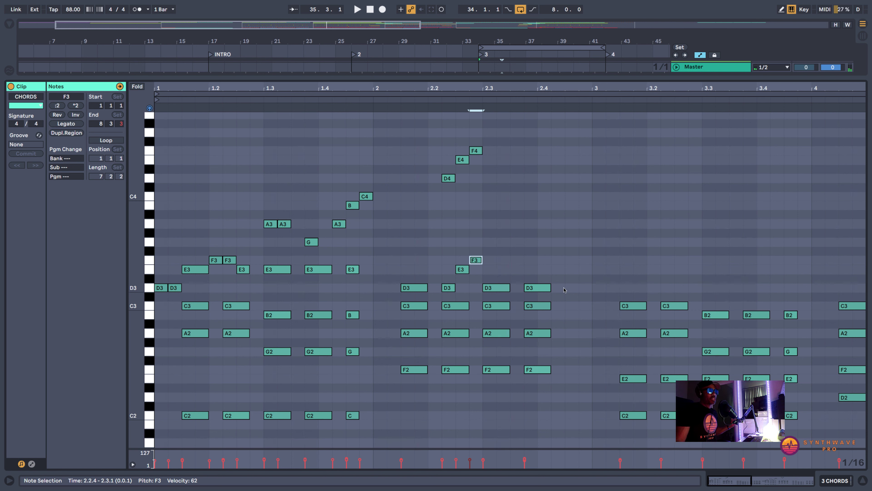
pyautogui.press('space')
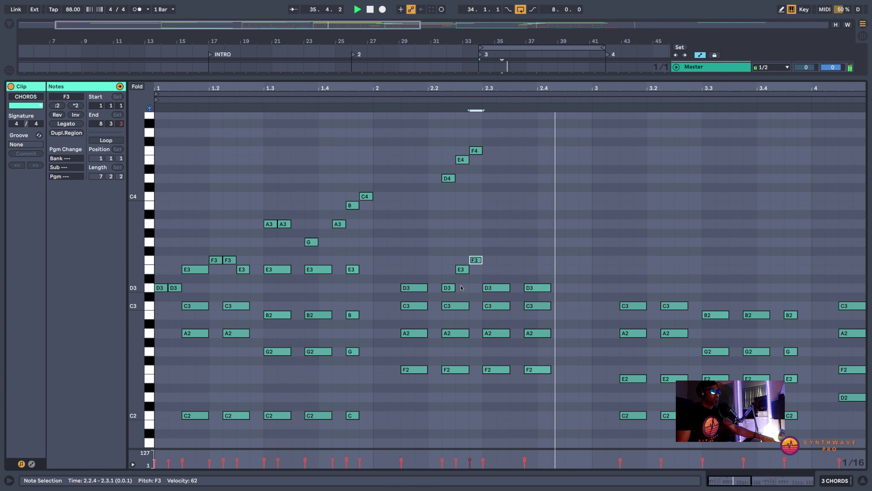
pyautogui.press('space')
# Try the F4 melody note in bar 2 two octaves lower, and return it to its original octave.
pyautogui.click(476, 151)
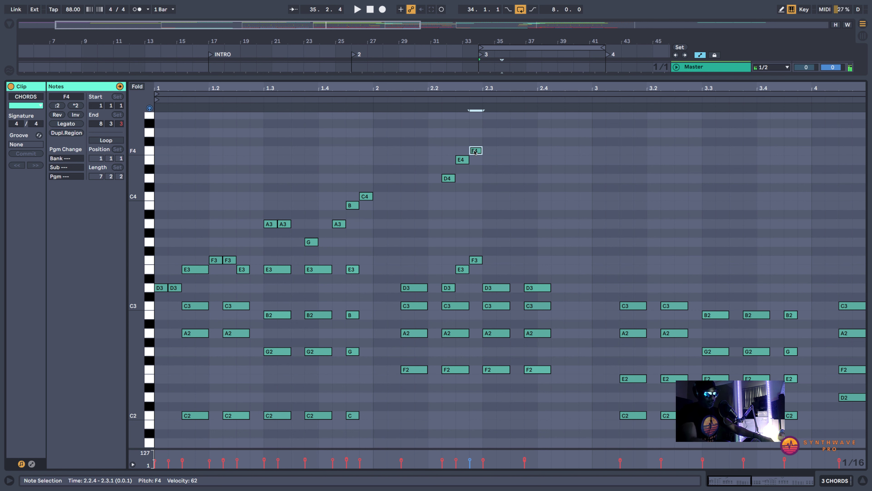
pyautogui.hotkey('shift', 'Down')
pyautogui.hotkey('shift', 'Down')
pyautogui.hotkey('shift', 'Up')
pyautogui.hotkey('shift', 'Up')
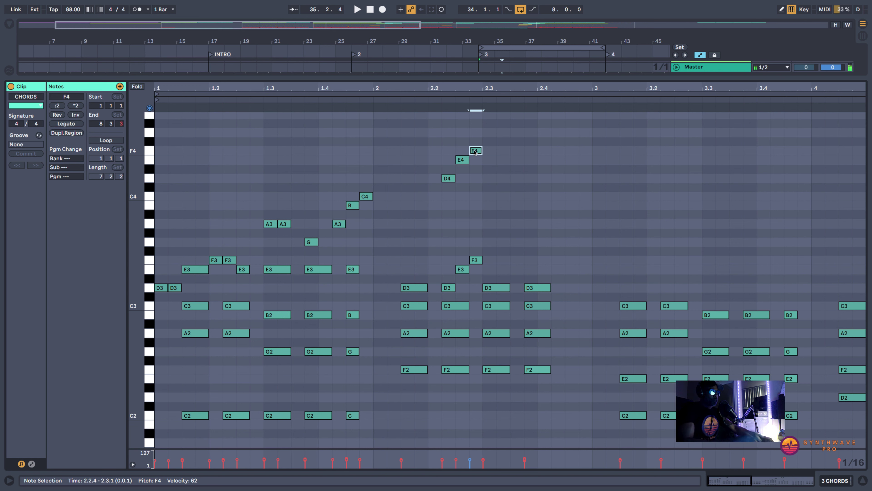
# Try an F#4 copy of the F4 note at 2.3, shift it two octaves down and back, and delete it.
pyautogui.keyDown('alt'); pyautogui.moveTo(476, 153); pyautogui.dragTo(491, 144); pyautogui.keyUp('alt')
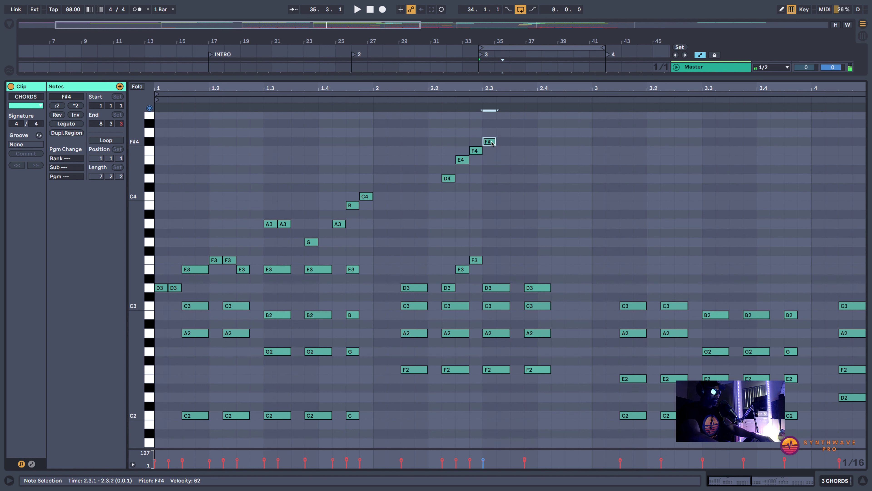
pyautogui.hotkey('shift', 'Down')
pyautogui.hotkey('shift', 'Down')
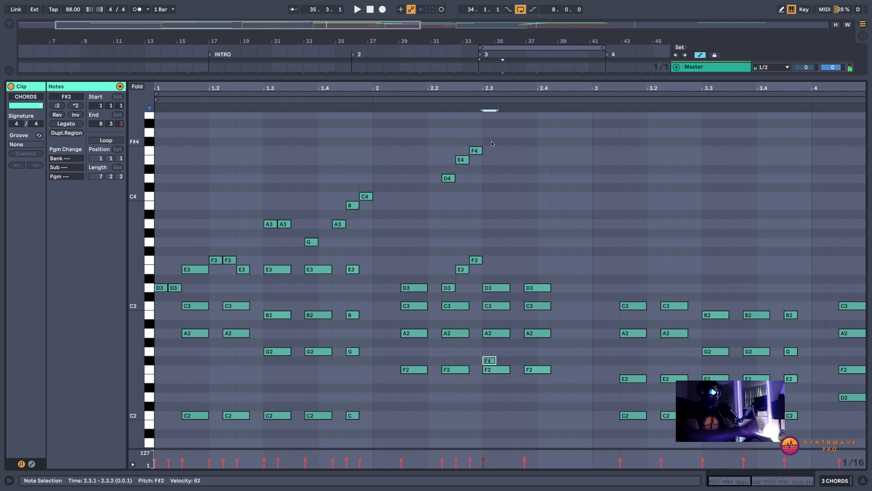
pyautogui.hotkey('shift', 'Up')
pyautogui.hotkey('shift', 'Up')
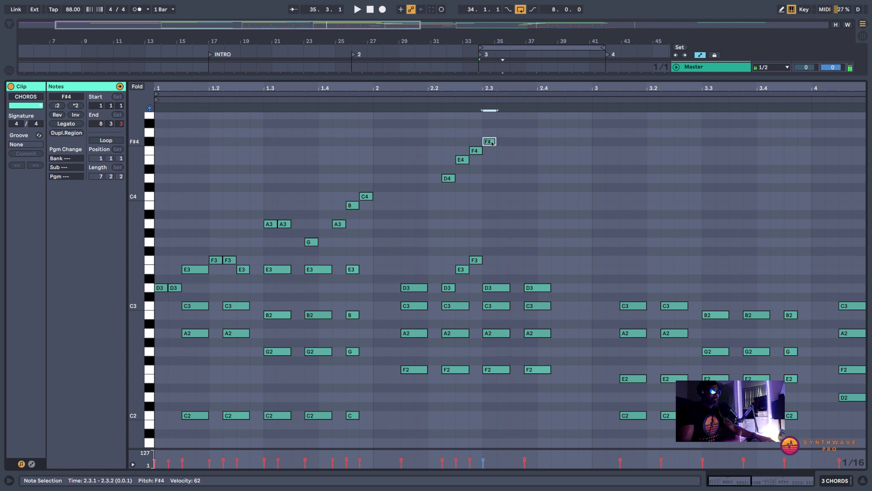
pyautogui.press('Delete')
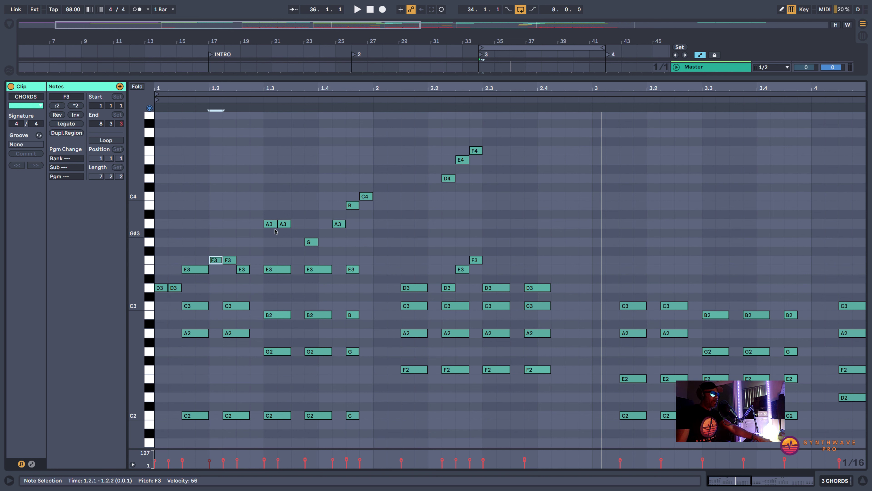
# Audition the D3, F3, A3 and C4 melody notes in bar 1, and play the clip from C4.
pyautogui.click(174, 288)
pyautogui.press('space')
pyautogui.press('space')
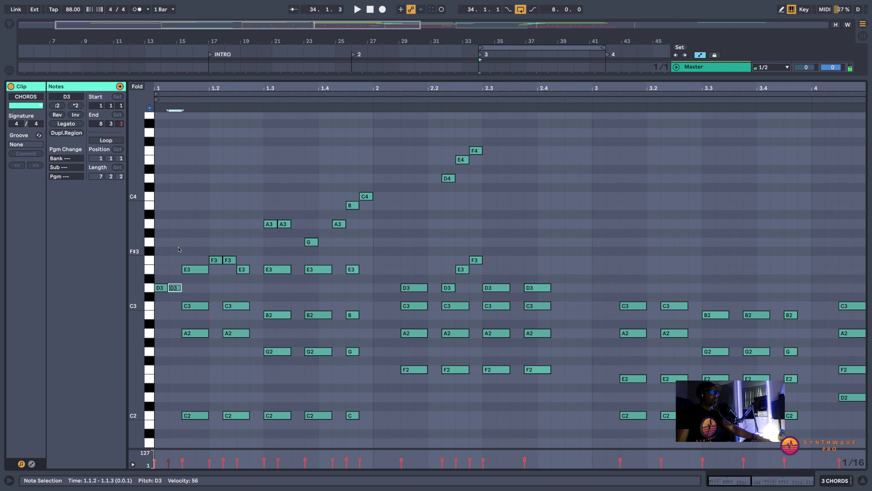
pyautogui.click(217, 261)
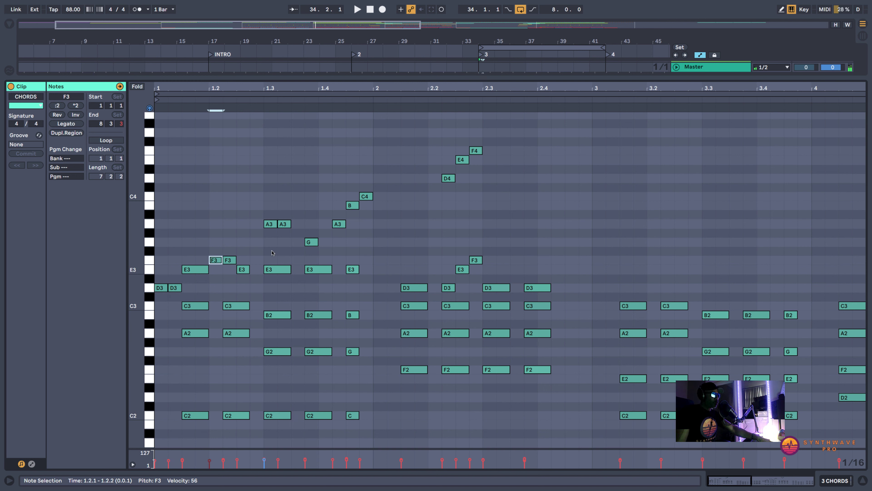
pyautogui.click(338, 225)
pyautogui.click(366, 196)
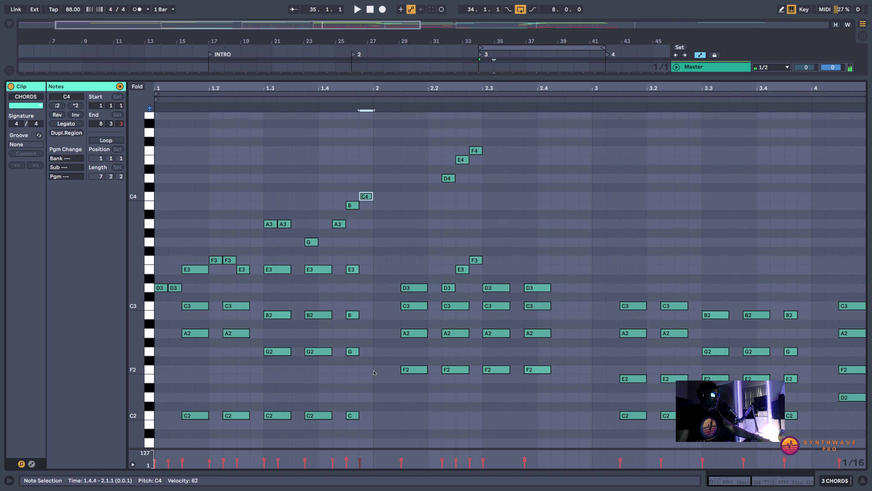
pyautogui.press('space')
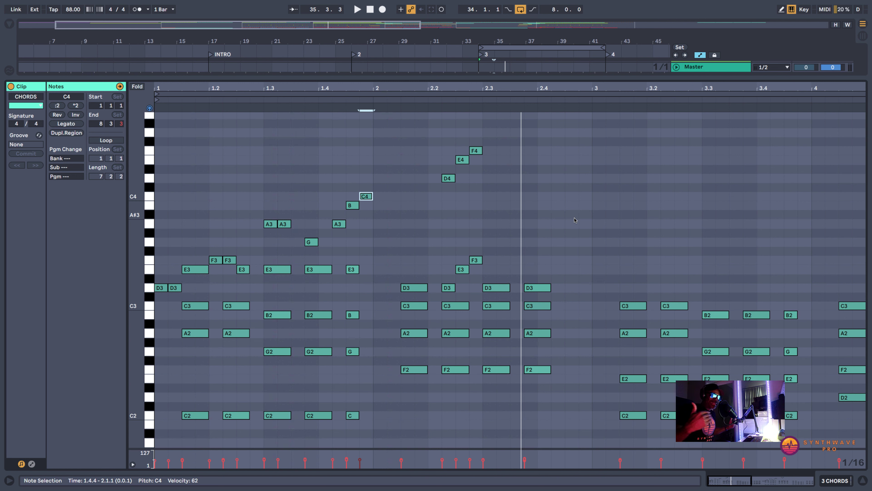
# Play the CHORDS clip again from the C4 note at the end of bar 1, and stop playback in bar 2.
pyautogui.press('space')
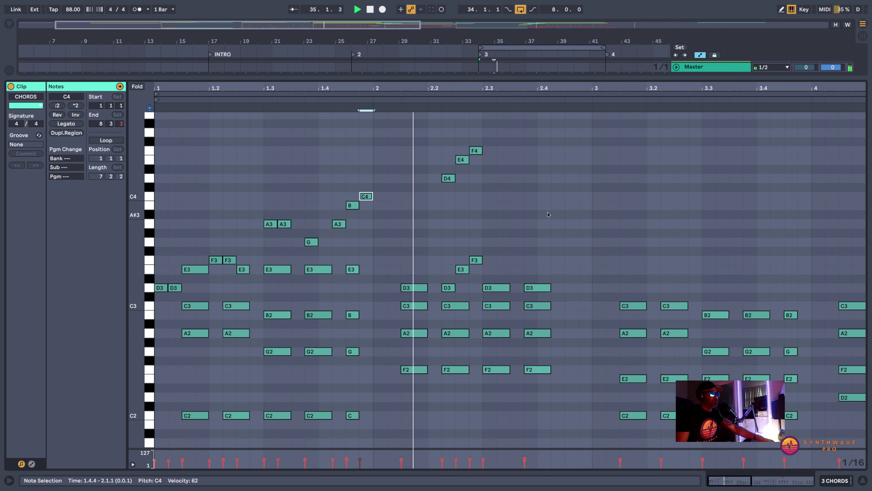
pyautogui.press('space')
# Return to the arrangement and select the purple ROOT, VOICING and VOICING + MELODY clips on the CHORDS track in turn.
pyautogui.hotkey('shift', 'Tab')
pyautogui.scroll(-4, 103, 144)
pyautogui.click(116, 123)
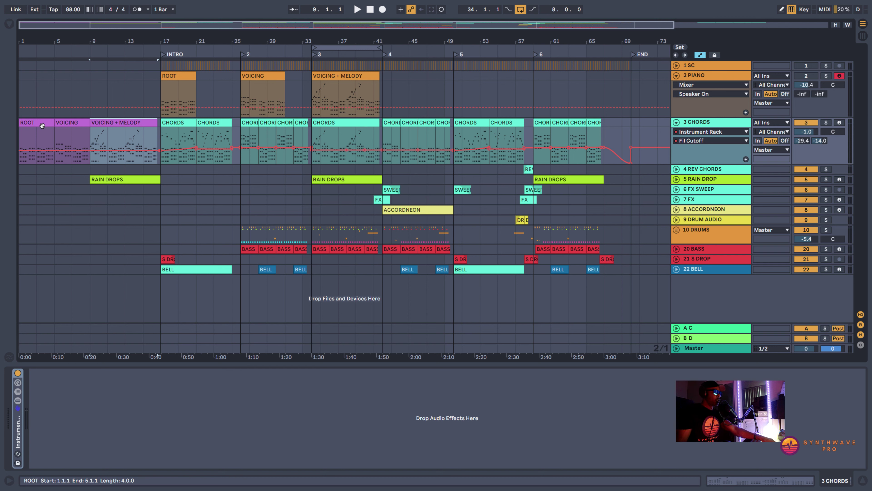
pyautogui.click(42, 125)
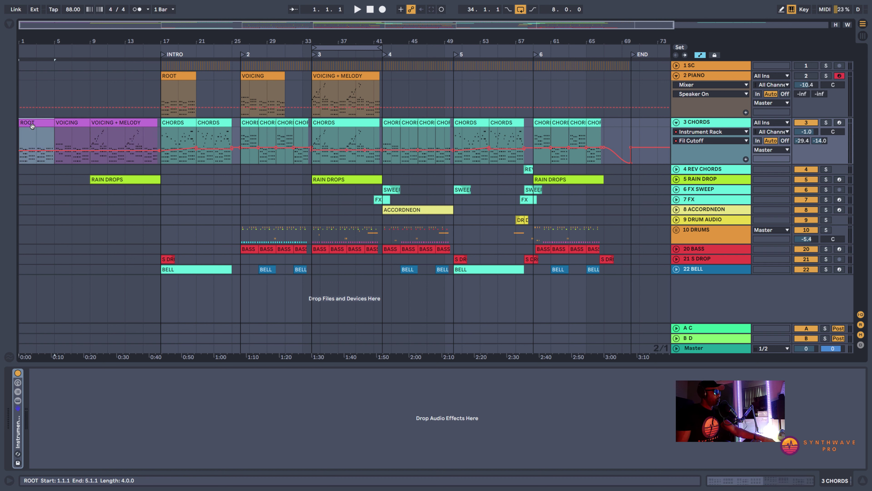
pyautogui.click(80, 123)
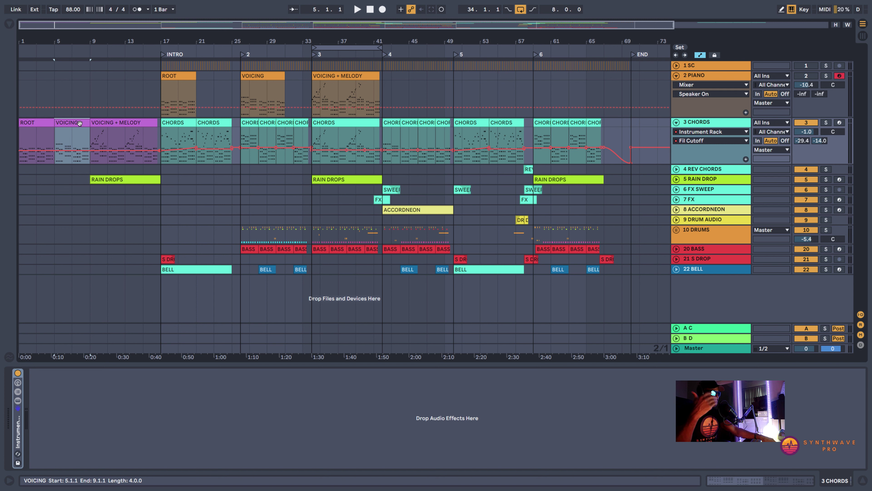
pyautogui.click(115, 132)
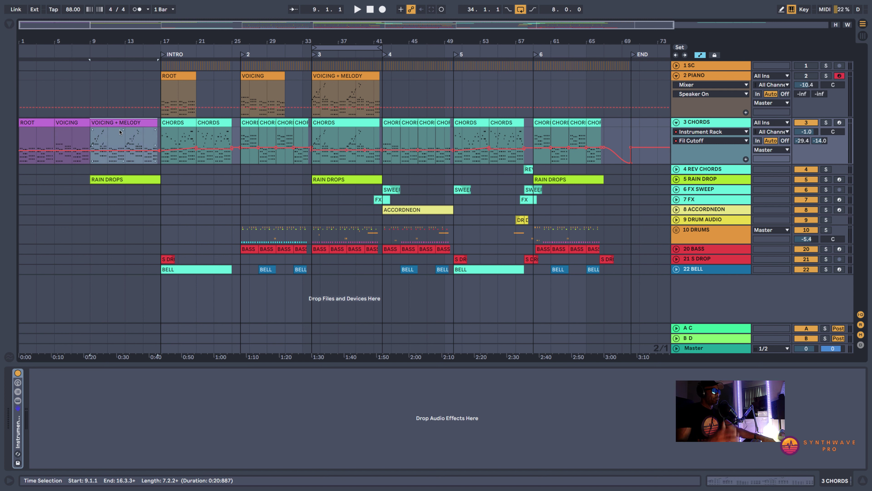
# Open the ROOT clip's notes for viewing and play its root-position chords from bar 1.
pyautogui.doubleClick(27, 137)
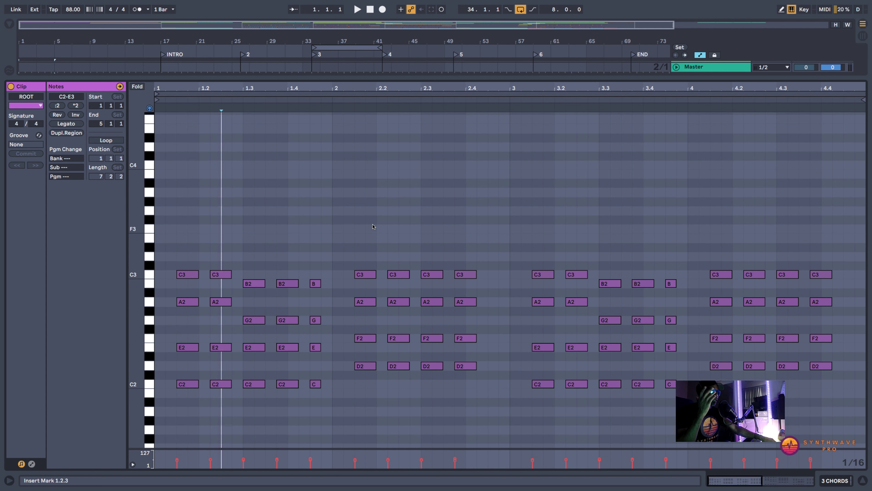
pyautogui.press('space')
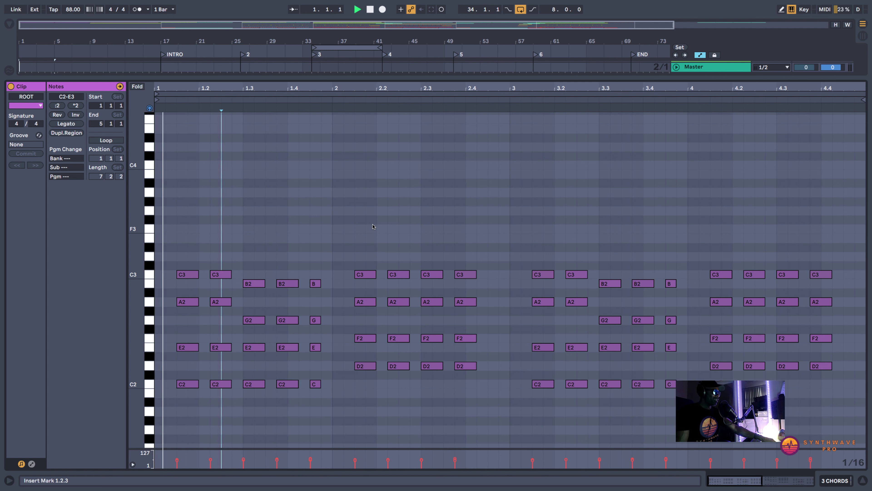